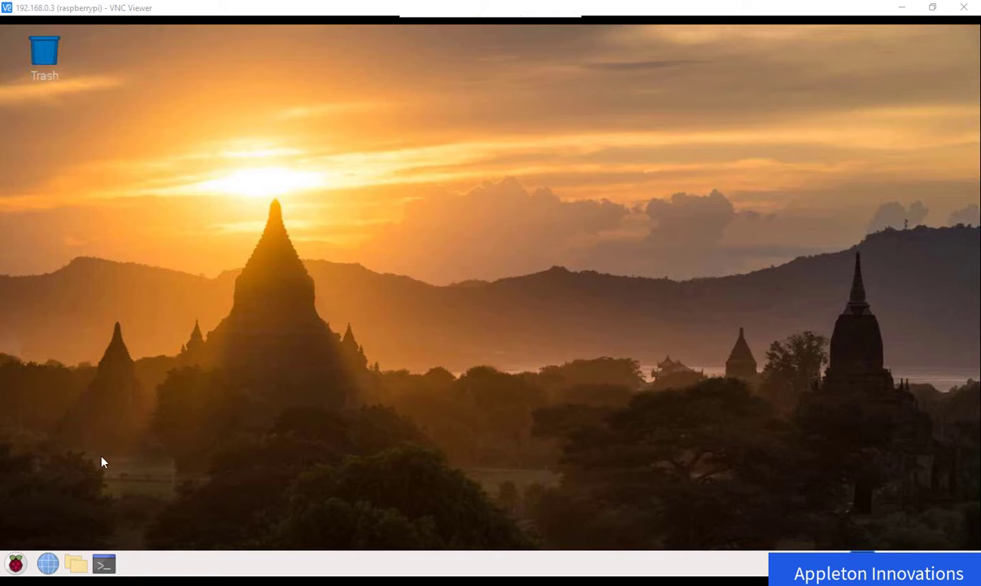
# Open the Raspberry Pi Configuration tool from the system preferences.
pyautogui.click(15, 563)
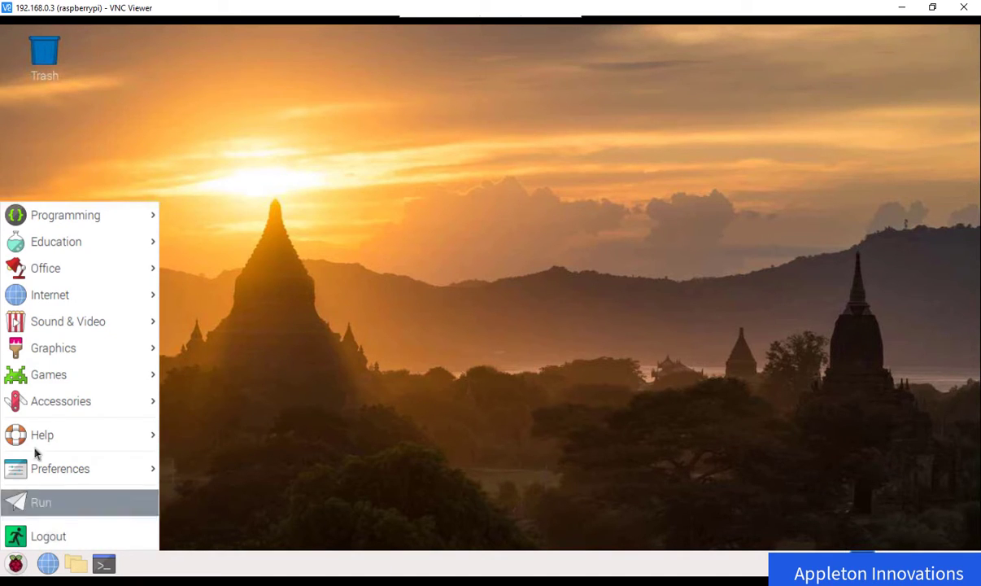
pyautogui.moveTo(70, 475)
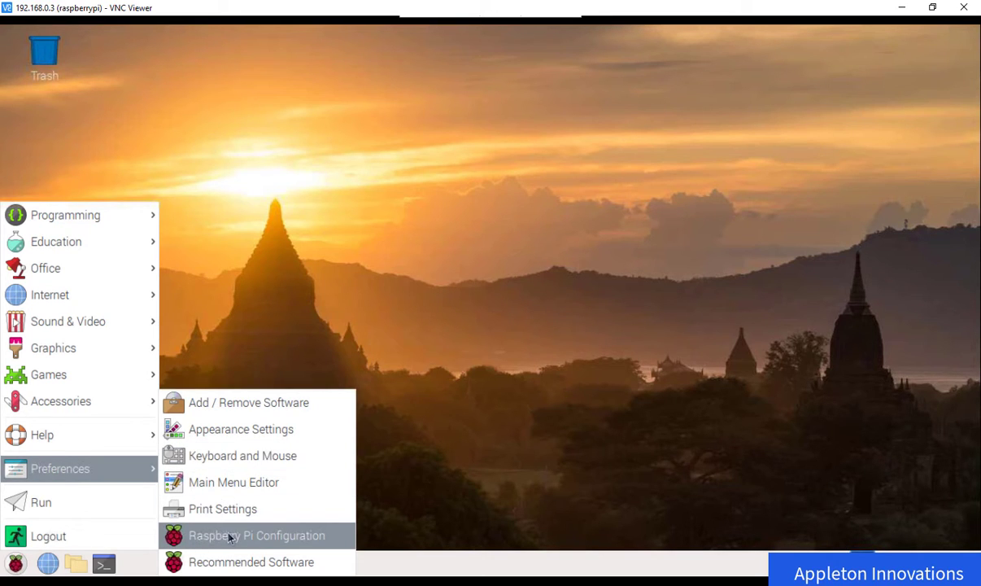
pyautogui.click(281, 537)
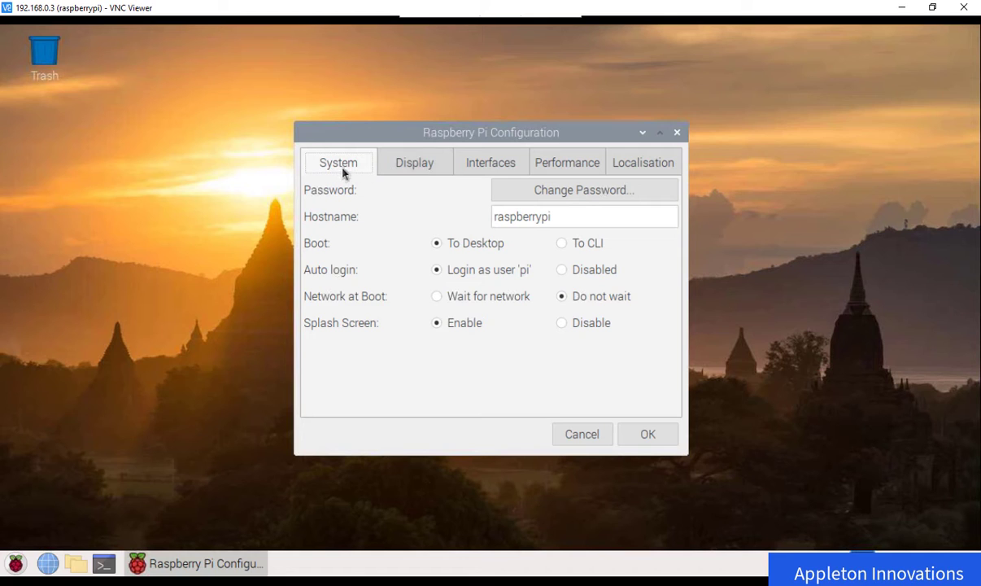
# Look through the Display, Interfaces, Performance and Localisation settings, and return to the System settings.
pyautogui.click(398, 167)
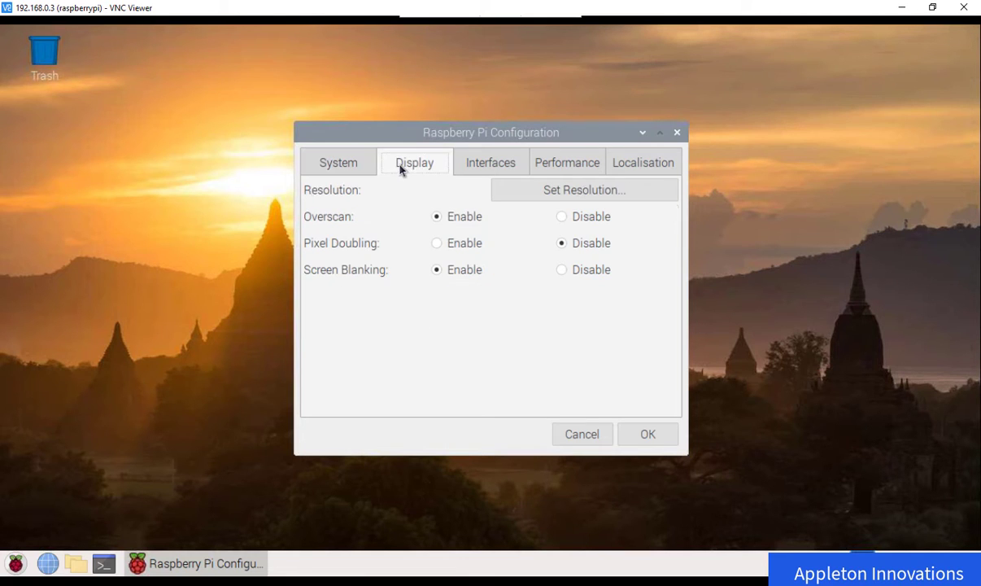
pyautogui.click(495, 165)
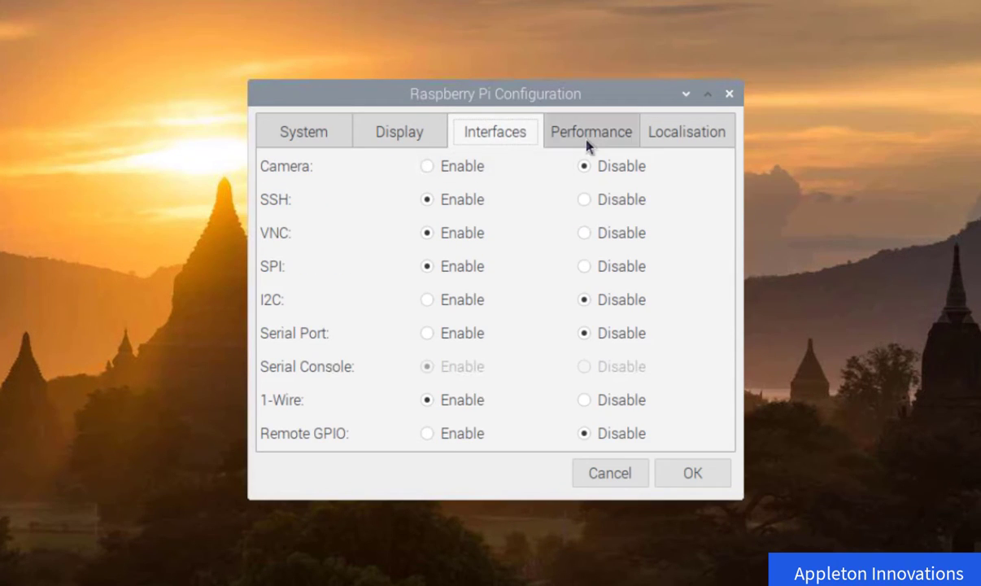
pyautogui.click(586, 138)
pyautogui.click(667, 140)
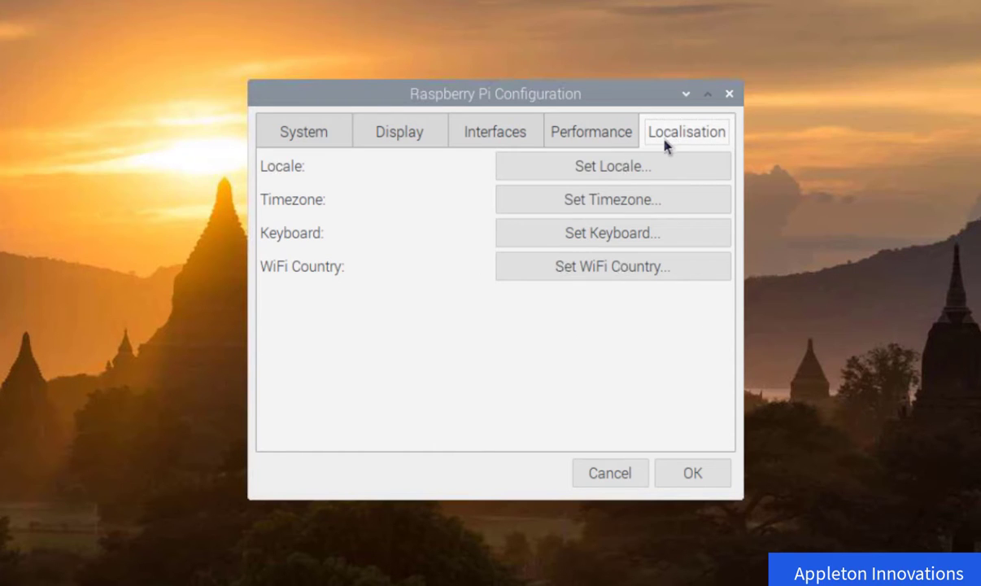
pyautogui.click(305, 138)
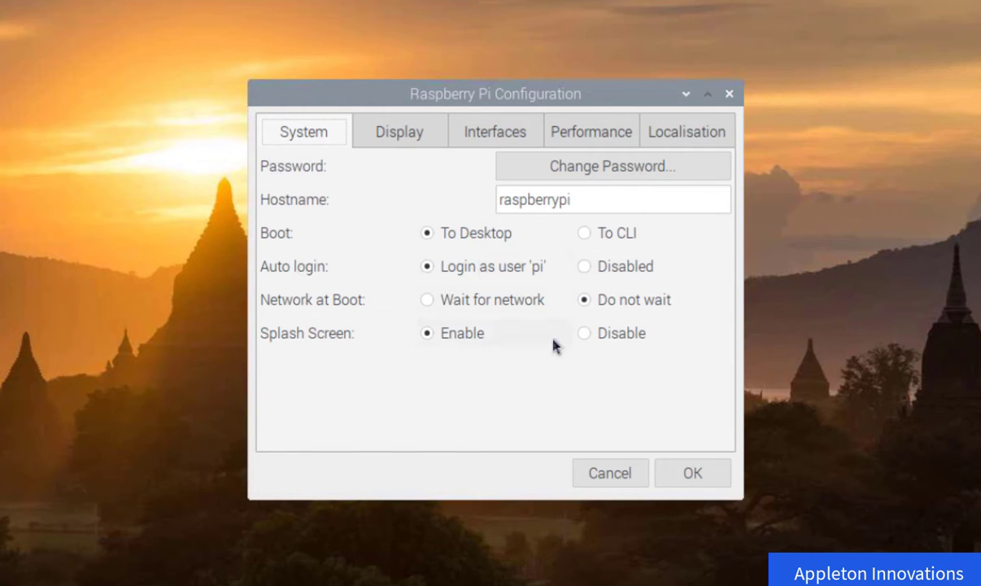
# Review the available display resolutions and confirm the resolution as Default - preferred monitor settings.
pyautogui.click(402, 133)
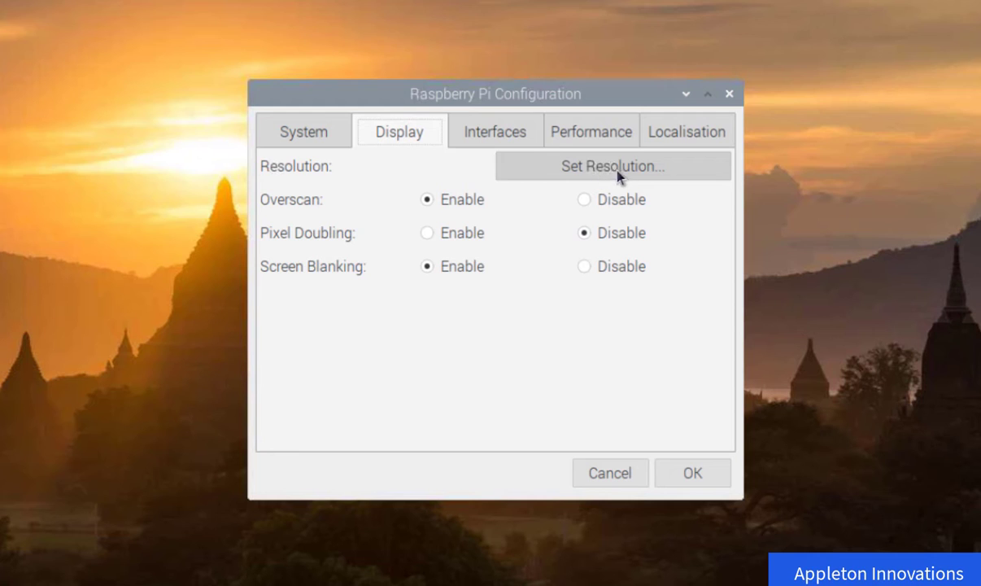
pyautogui.click(637, 169)
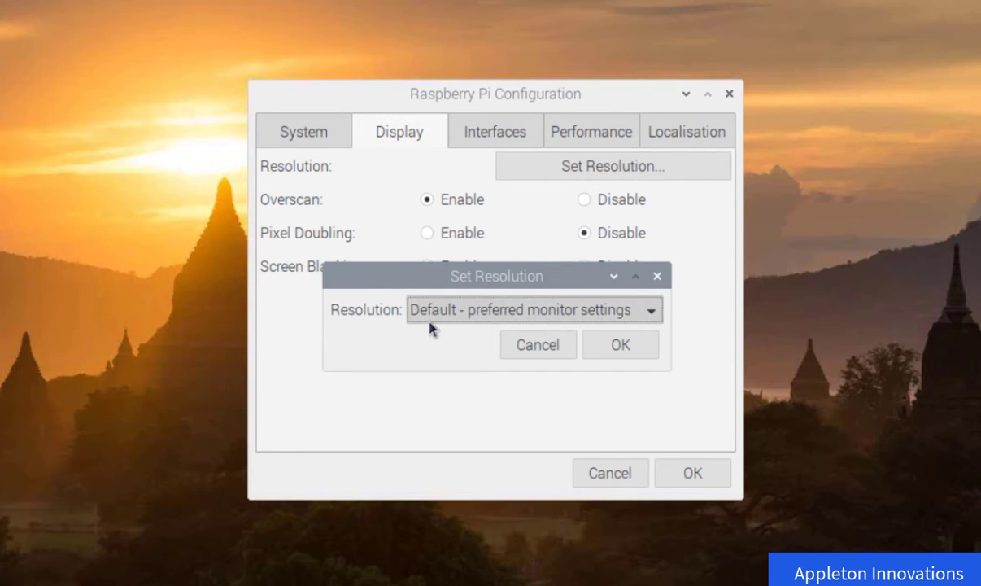
pyautogui.click(586, 312)
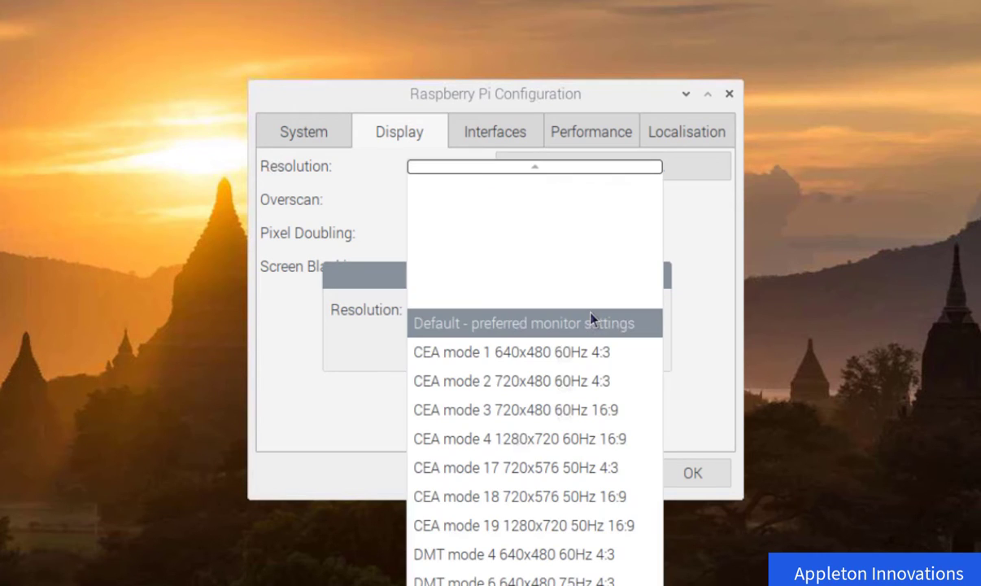
pyautogui.click(290, 392)
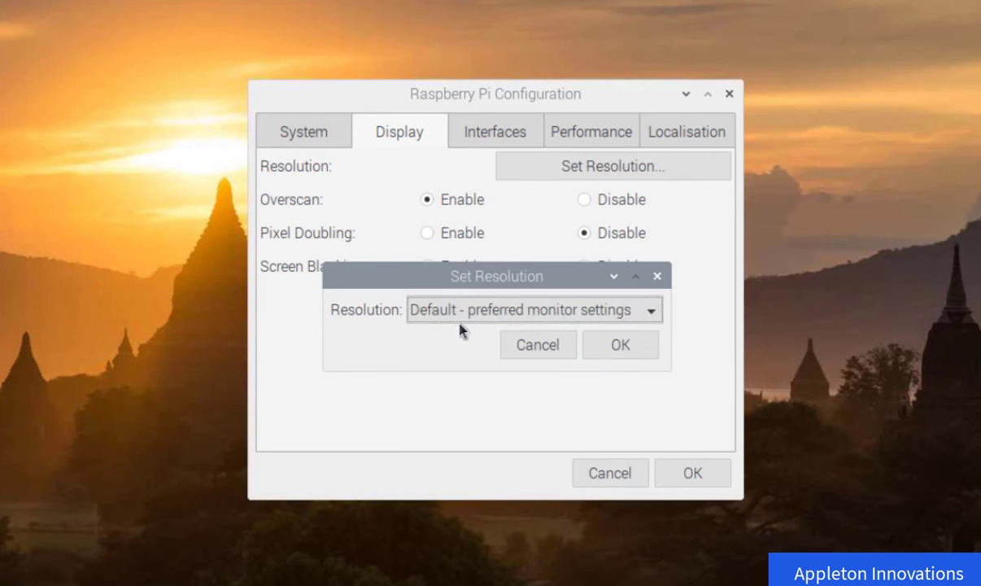
pyautogui.click(625, 346)
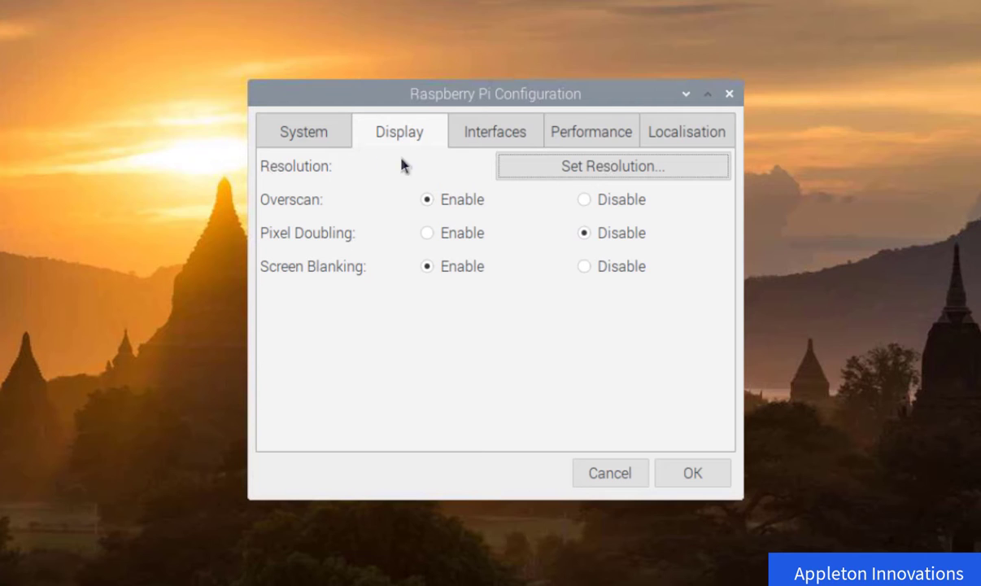
# Enable the I2C and Serial Port interfaces.
pyautogui.click(491, 136)
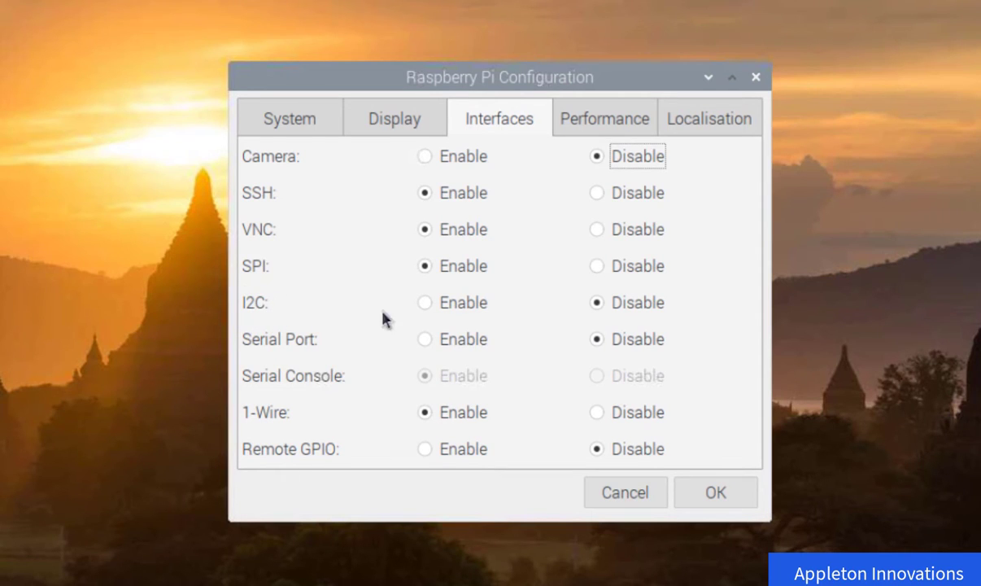
pyautogui.click(424, 307)
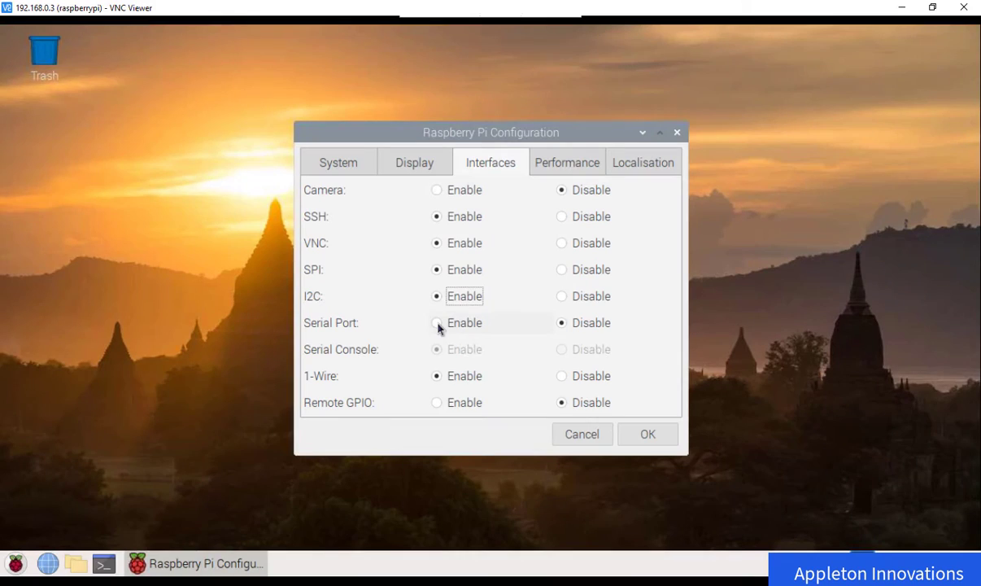
pyautogui.click(424, 339)
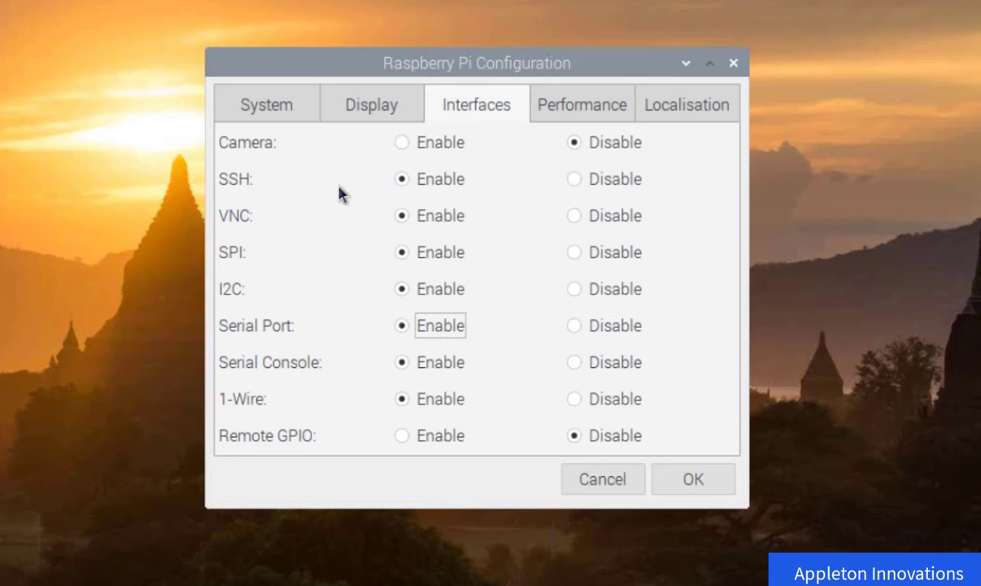
# Try enabling the fan in the performance settings, and set it back to disabled.
pyautogui.click(580, 110)
pyautogui.click(529, 179)
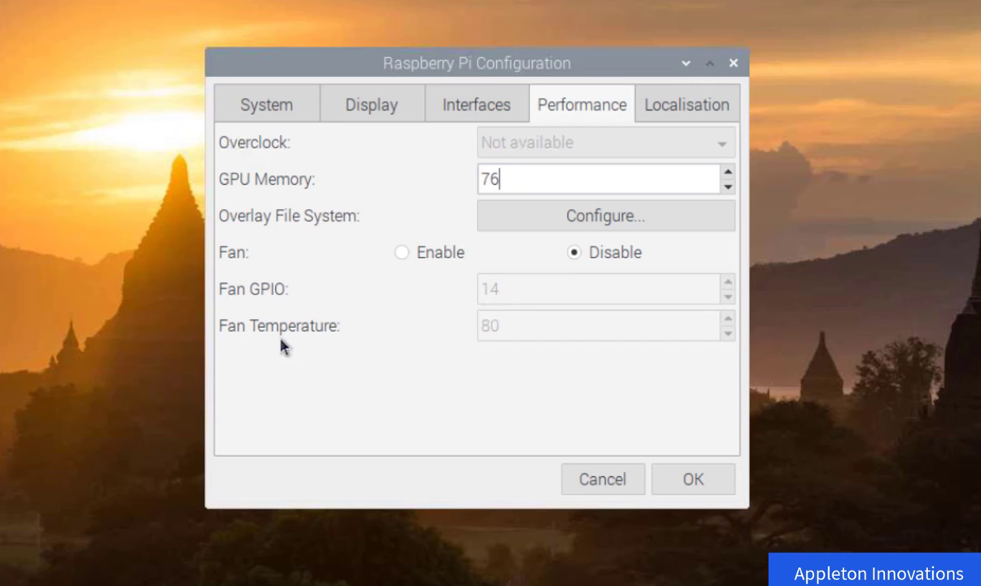
pyautogui.click(401, 254)
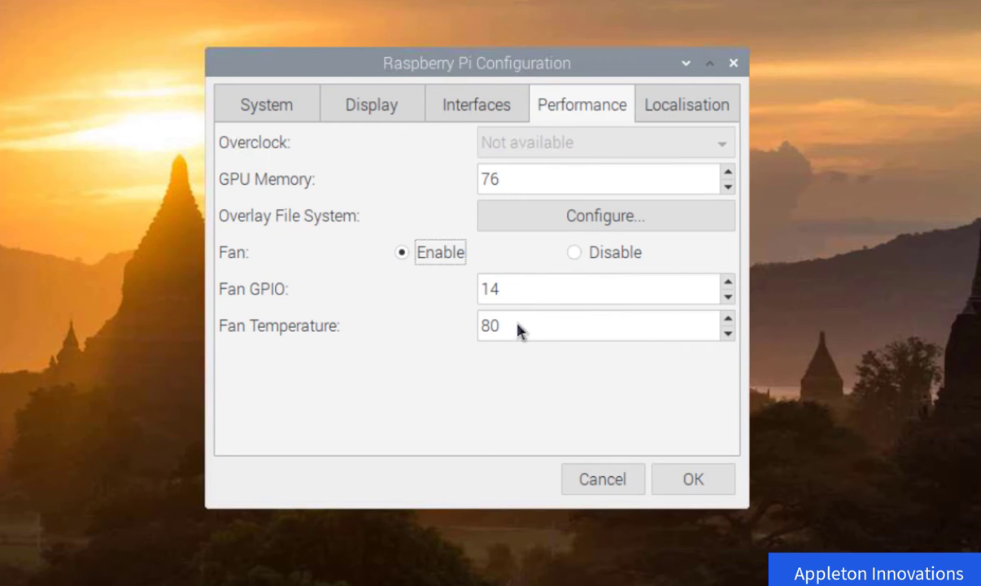
pyautogui.click(578, 253)
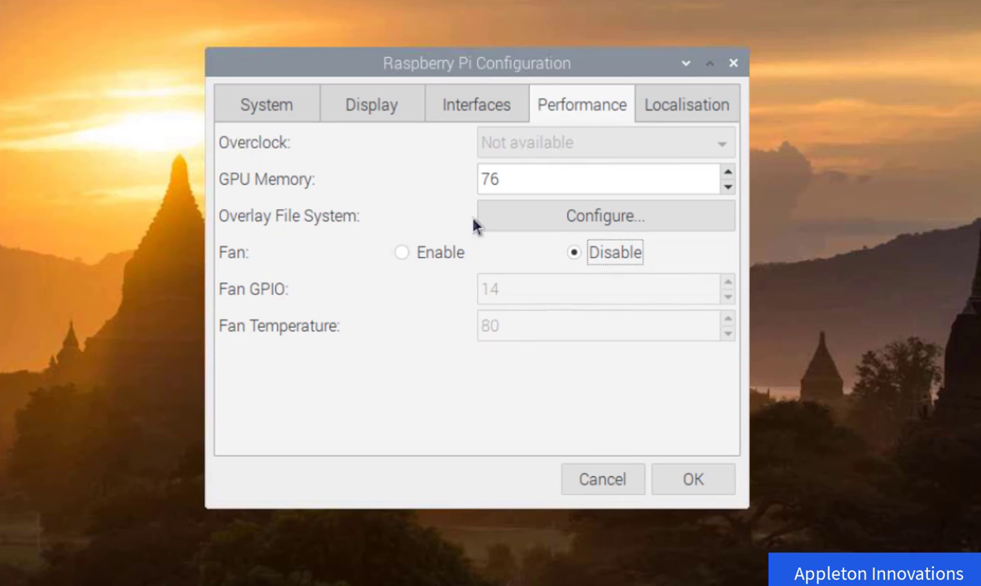
# Confirm the locale with language en (English), country IN (India) and character set UTF-8.
pyautogui.click(696, 115)
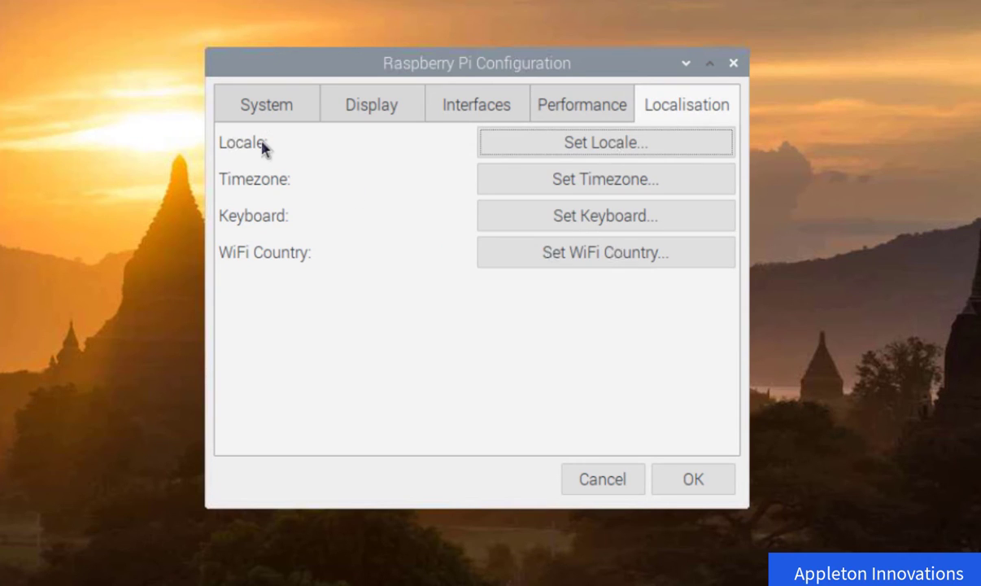
pyautogui.click(599, 154)
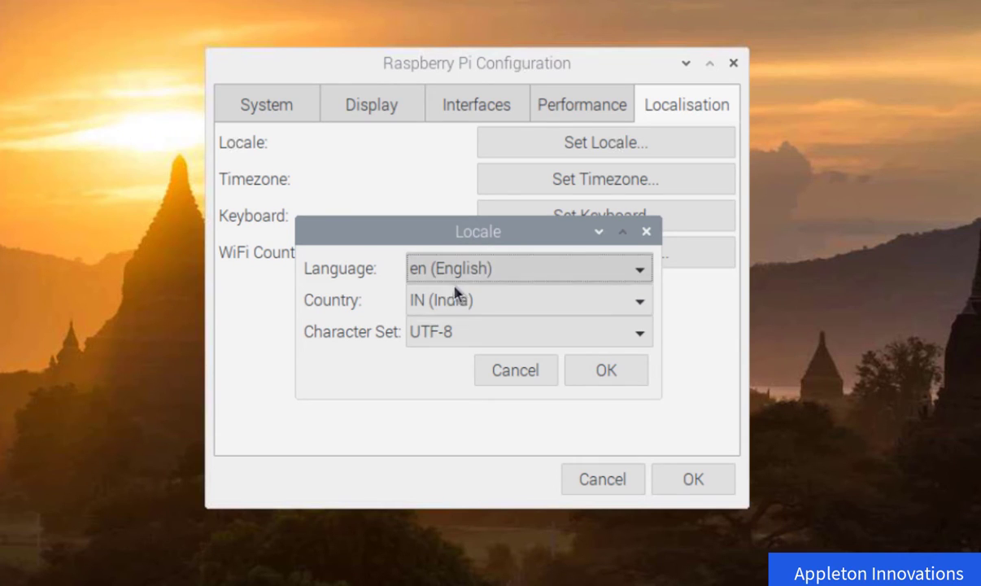
pyautogui.click(598, 381)
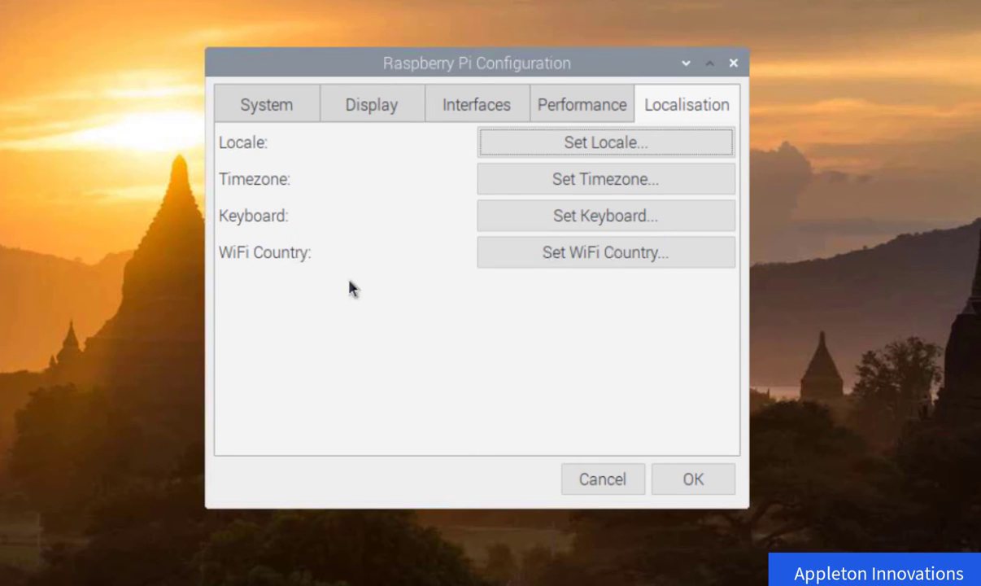
# Set the timezone to area Asia and location Kolkata.
pyautogui.click(611, 184)
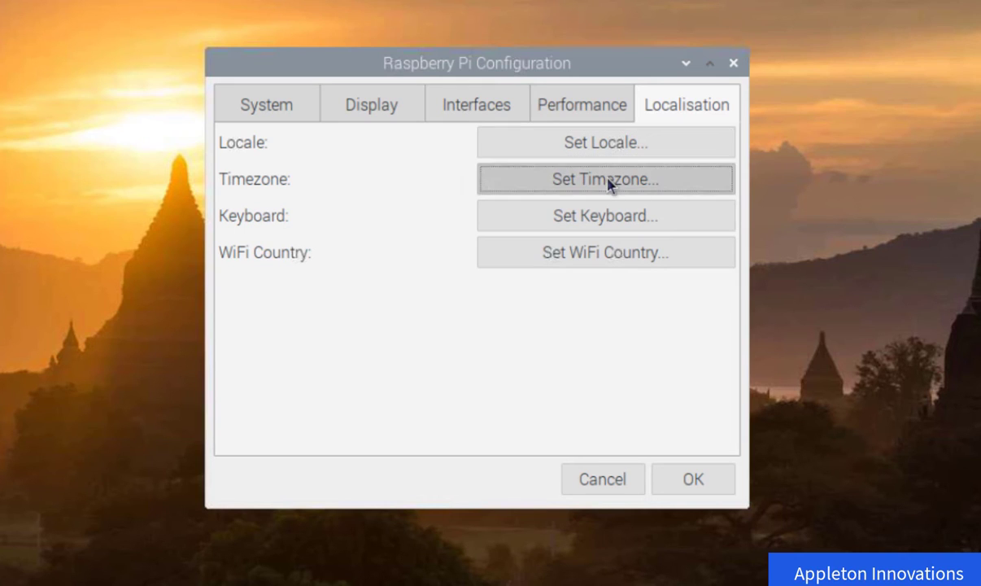
pyautogui.click(472, 289)
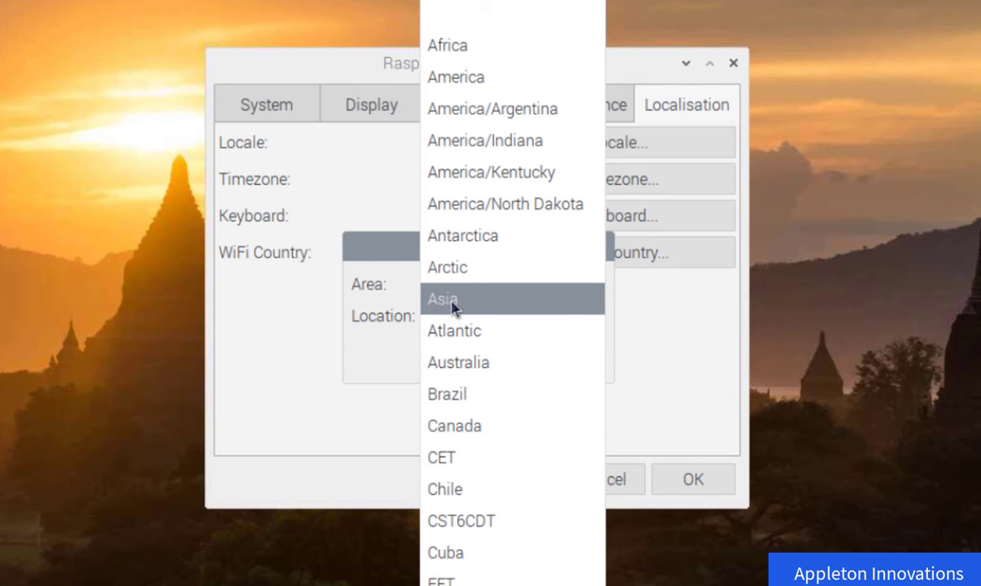
pyautogui.click(455, 301)
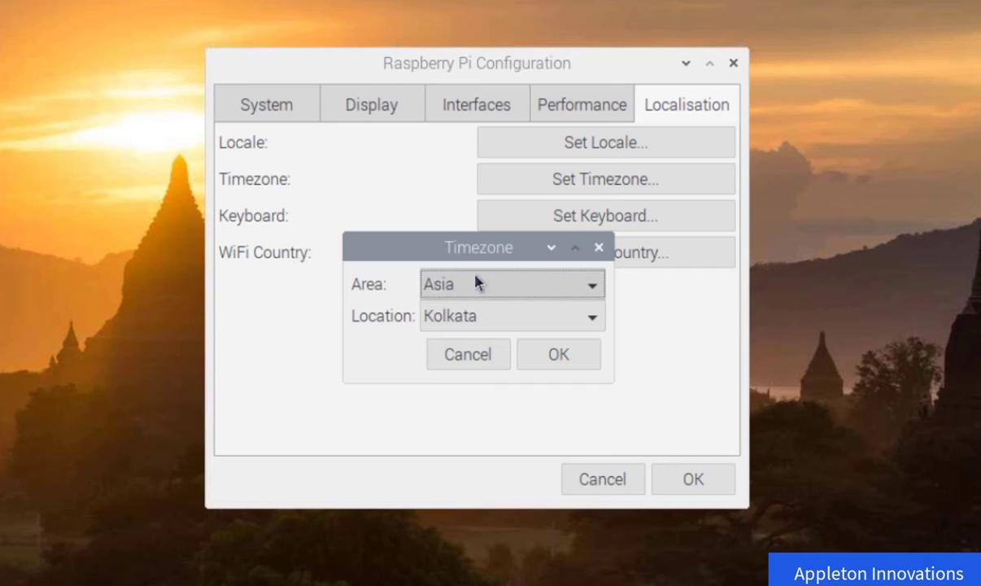
pyautogui.click(484, 326)
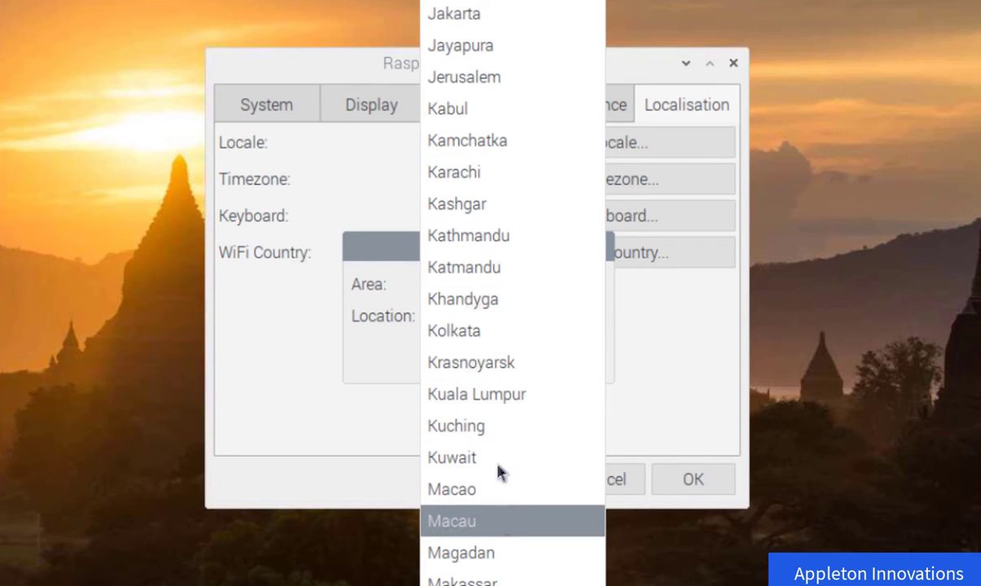
pyautogui.click(480, 345)
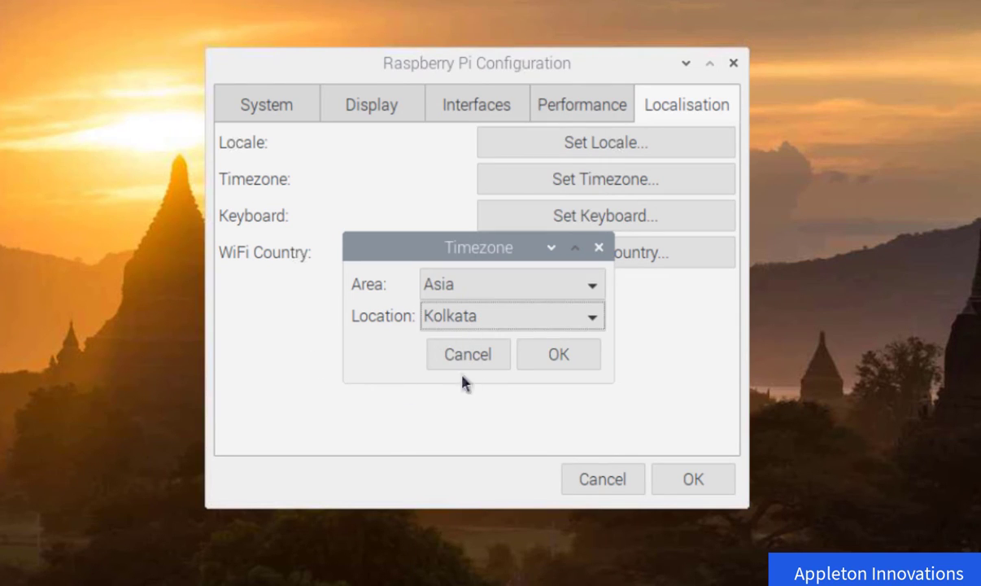
pyautogui.click(556, 358)
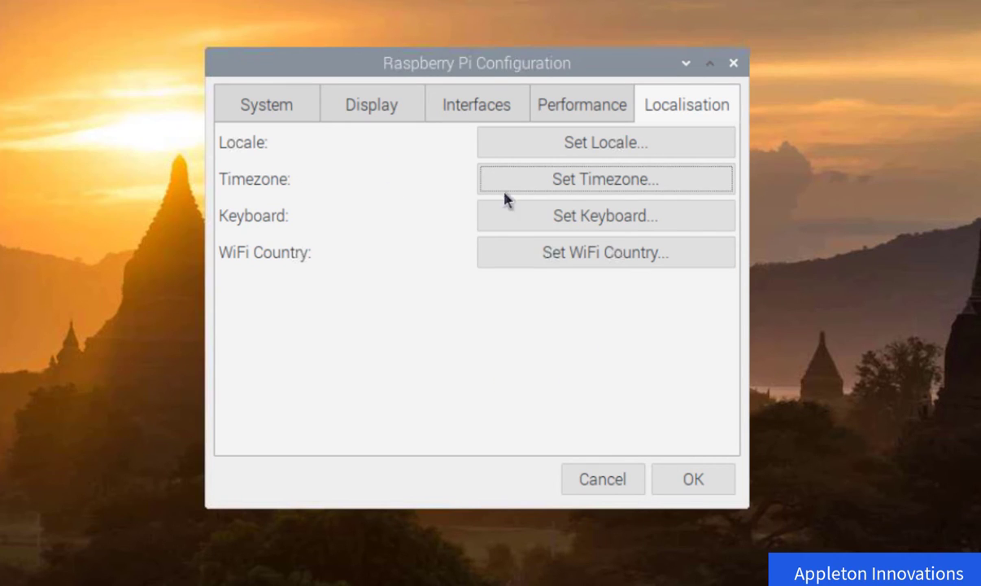
# Set the keyboard model to Generic 104-key PC with the English (US) layout and variant.
pyautogui.click(588, 218)
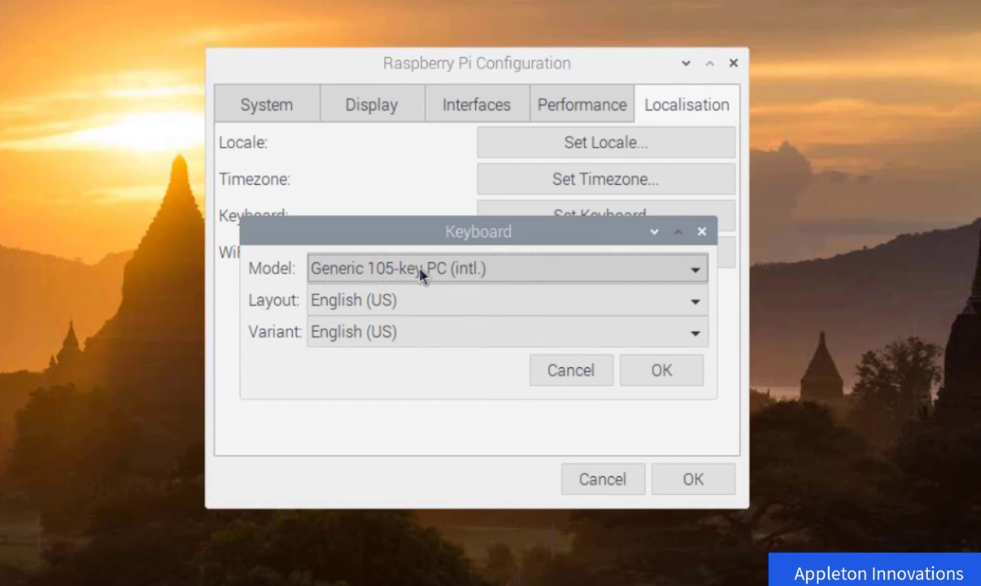
pyautogui.click(480, 271)
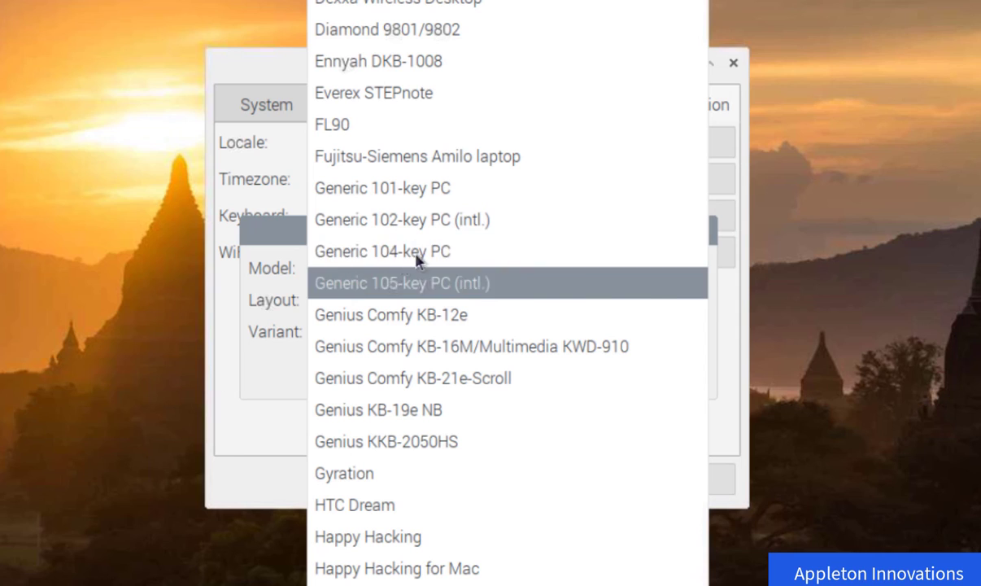
pyautogui.click(443, 259)
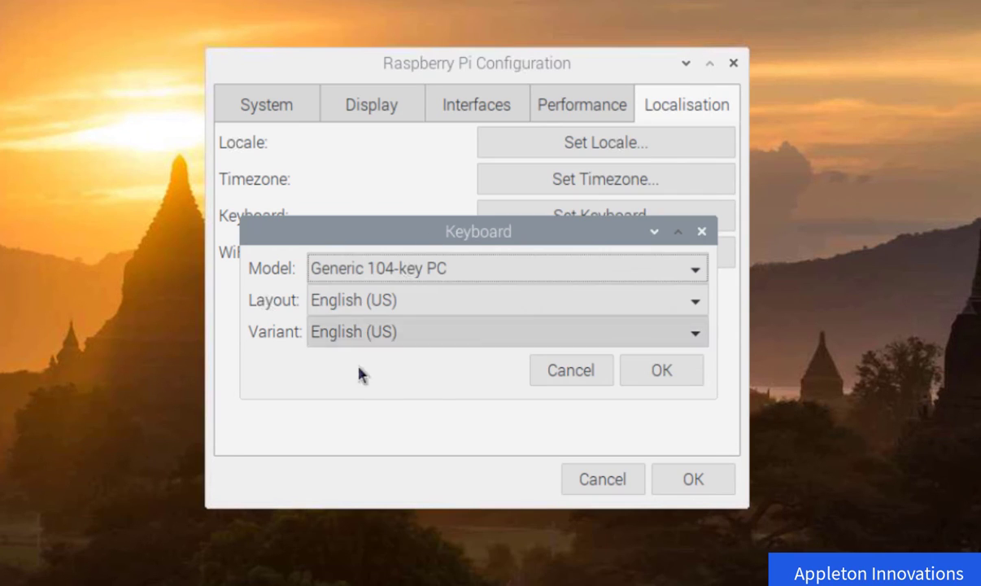
pyautogui.click(639, 377)
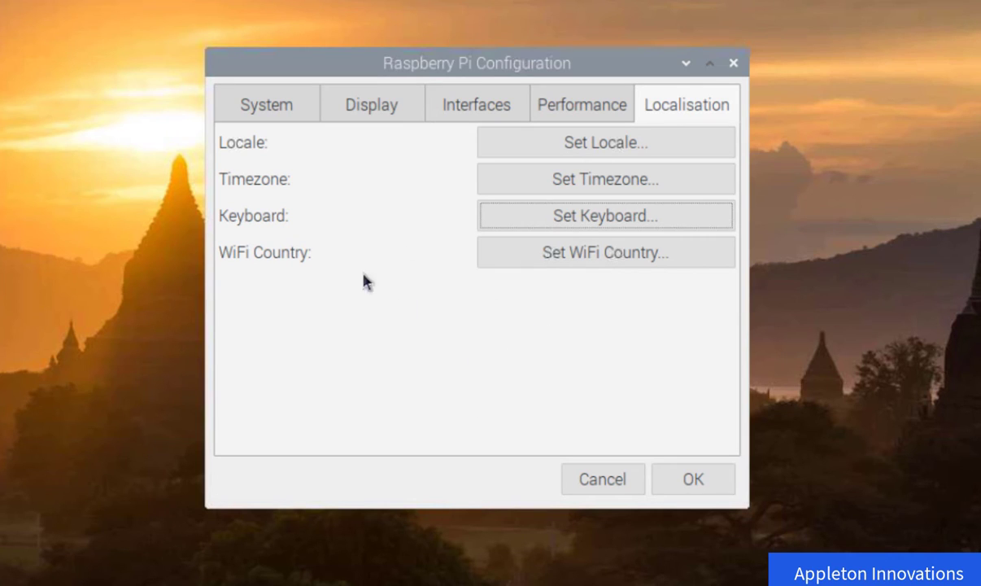
# Set the WiFi country to IN (India) and confirm it.
pyautogui.click(592, 259)
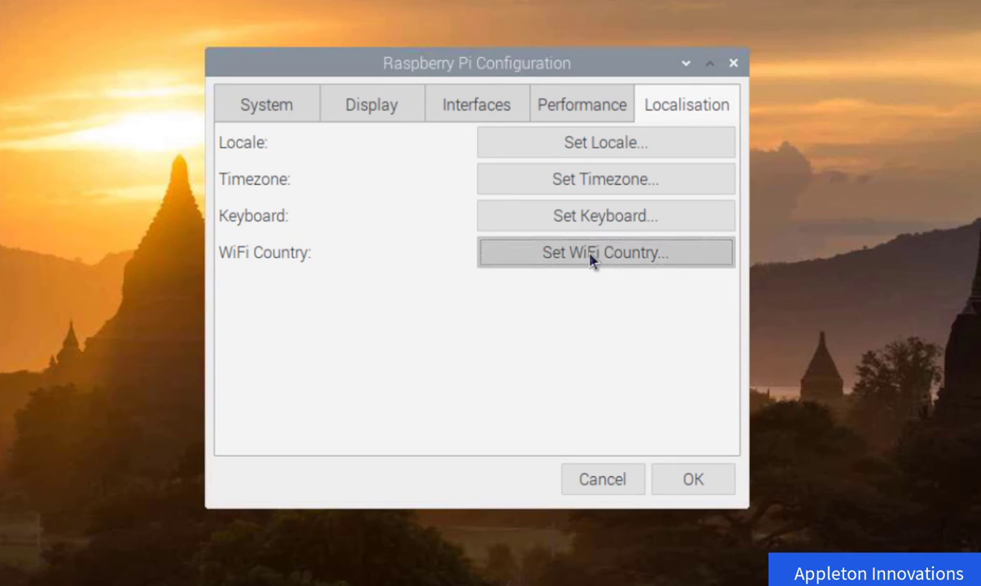
pyautogui.click(407, 304)
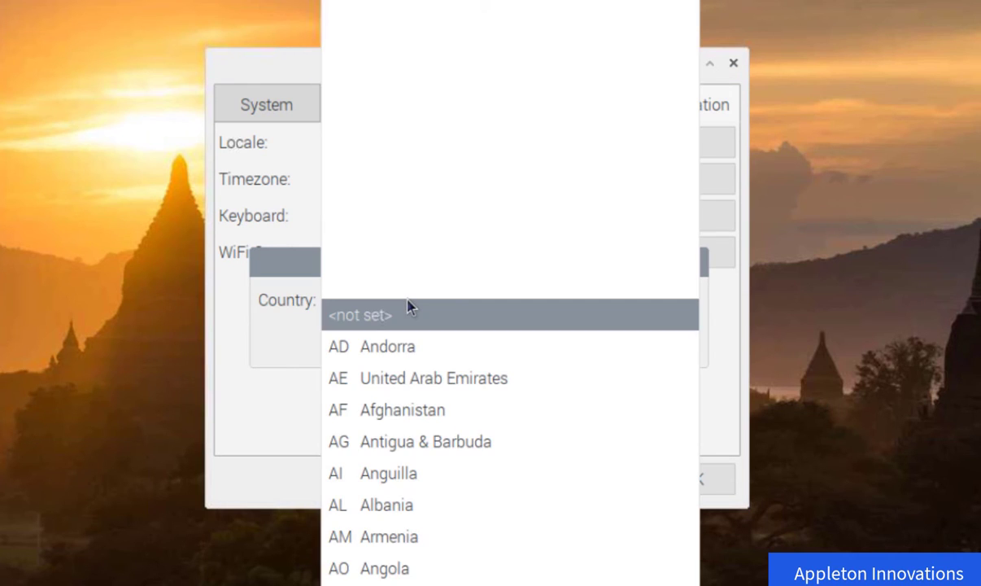
pyautogui.scroll(-2, 404, 454)
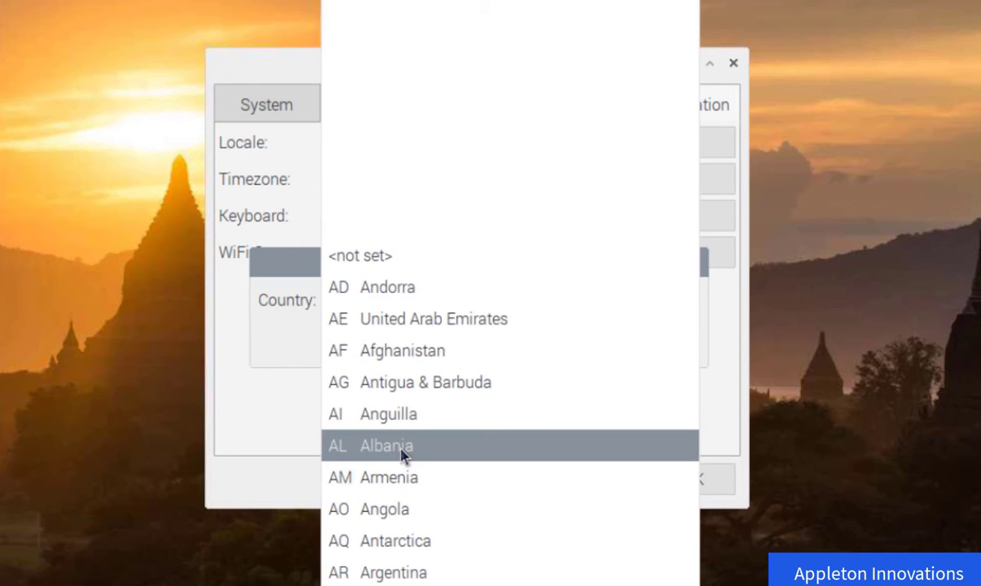
pyautogui.scroll(-5, 404, 454)
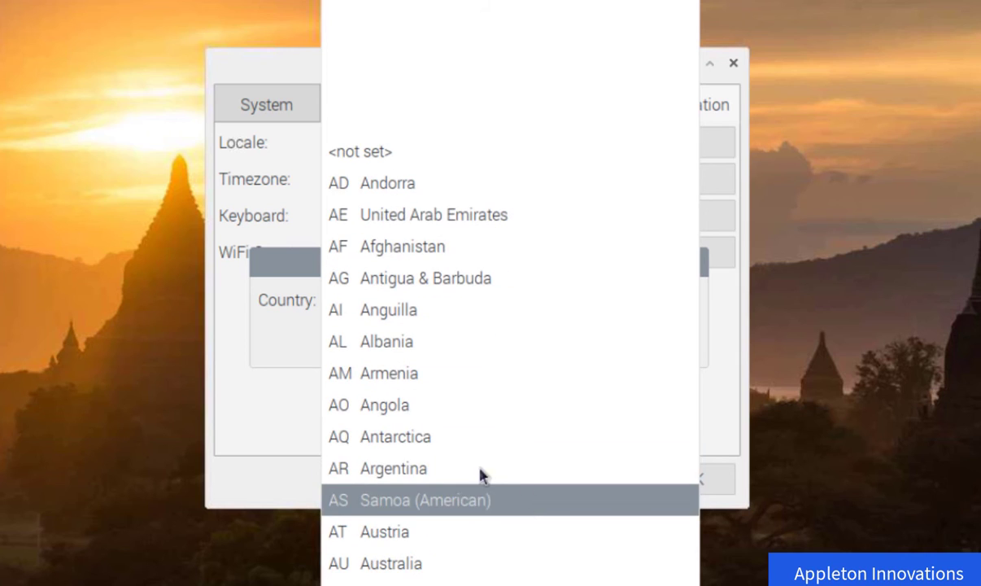
pyautogui.scroll(-10, 383, 531)
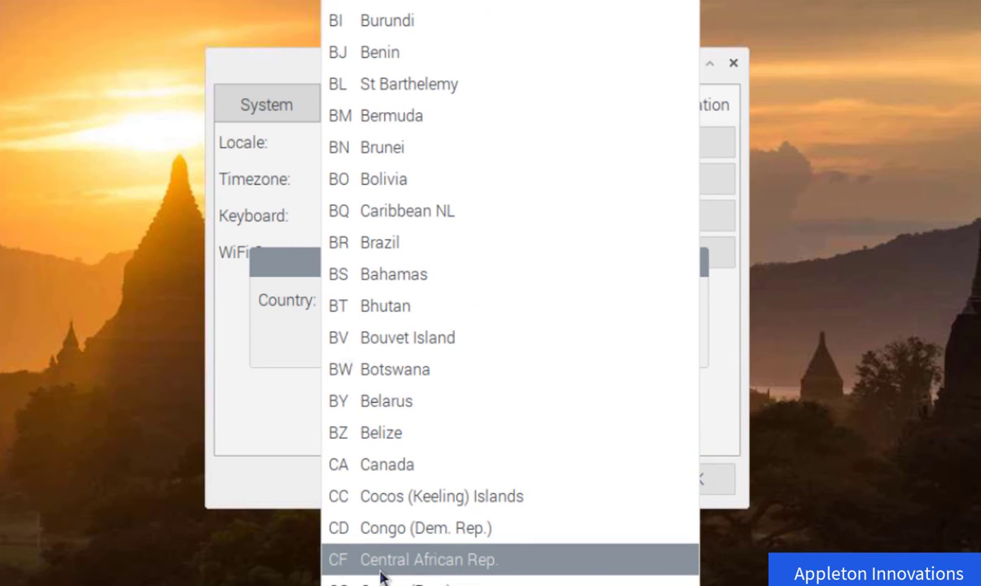
pyautogui.scroll(-7, 381, 569)
pyautogui.scroll(-10, 402, 569)
pyautogui.scroll(-12, 402, 569)
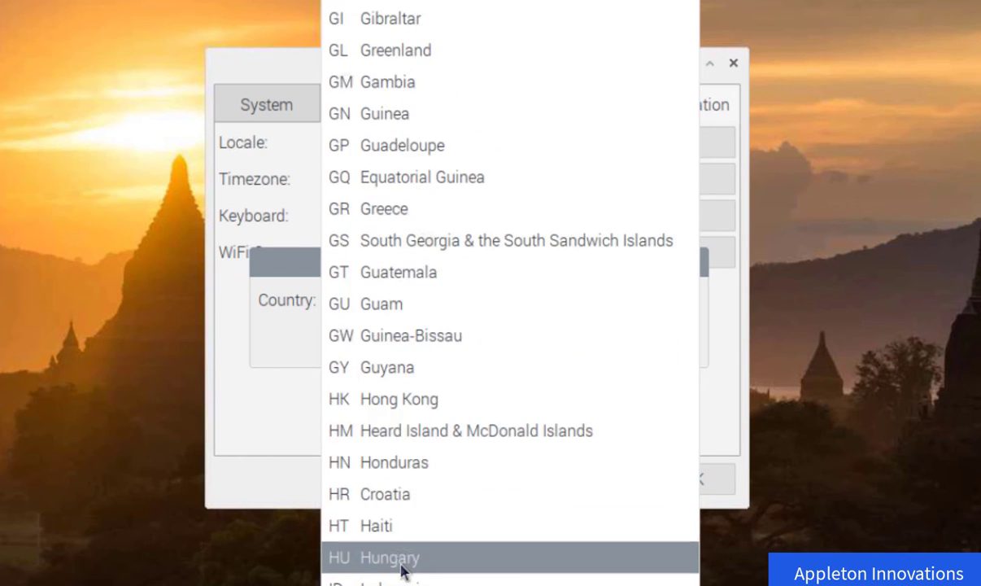
pyautogui.scroll(-2, 402, 569)
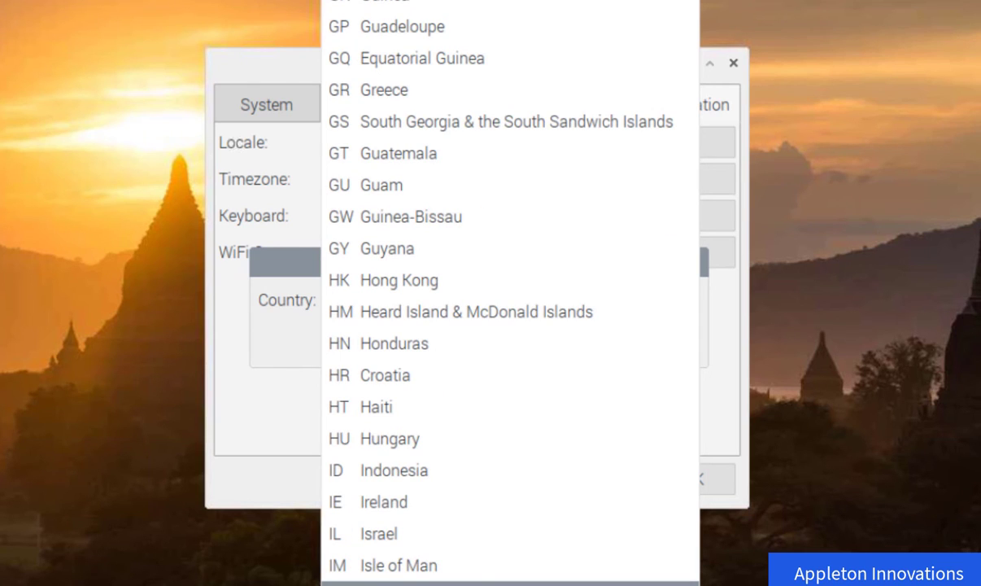
pyautogui.click(407, 581)
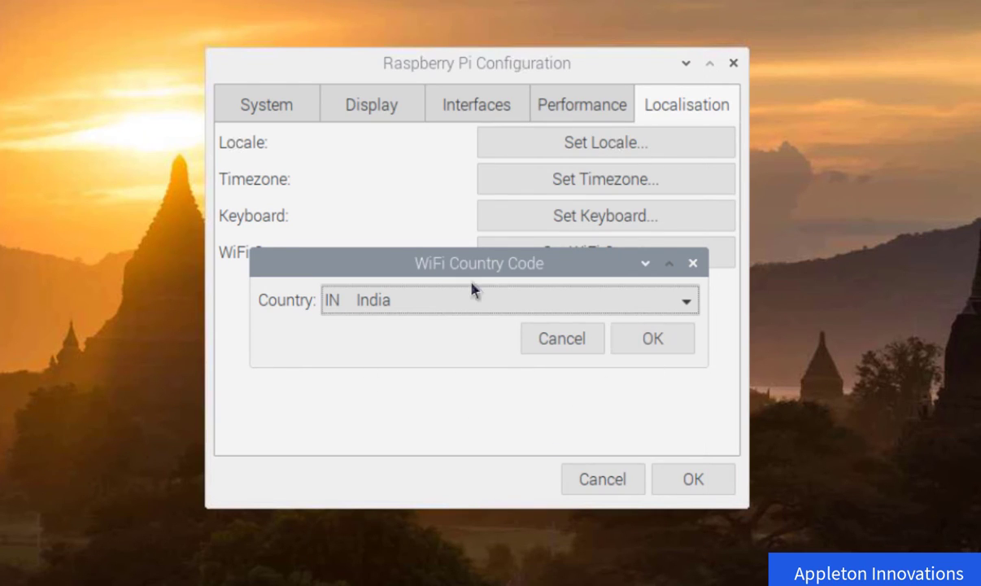
pyautogui.click(655, 338)
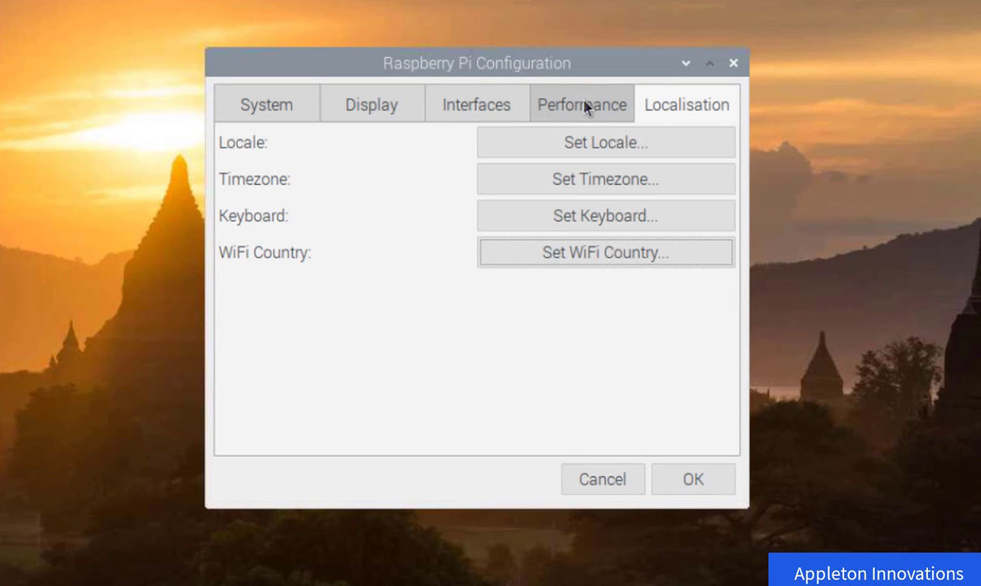
# Apply the configuration changes, reboot the Raspberry Pi, and dismiss the SSH default-password warning after it restarts.
pyautogui.click(681, 112)
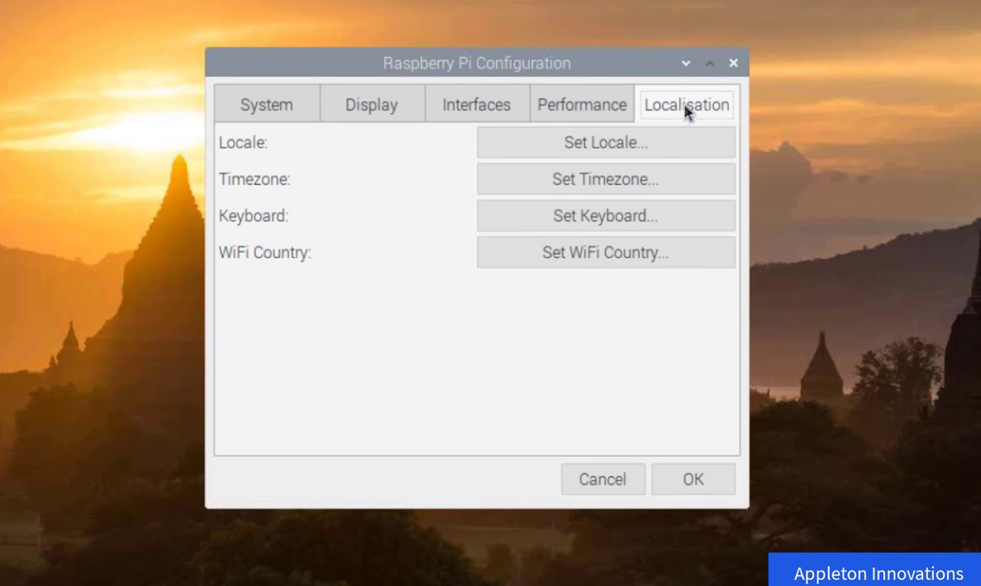
pyautogui.click(695, 481)
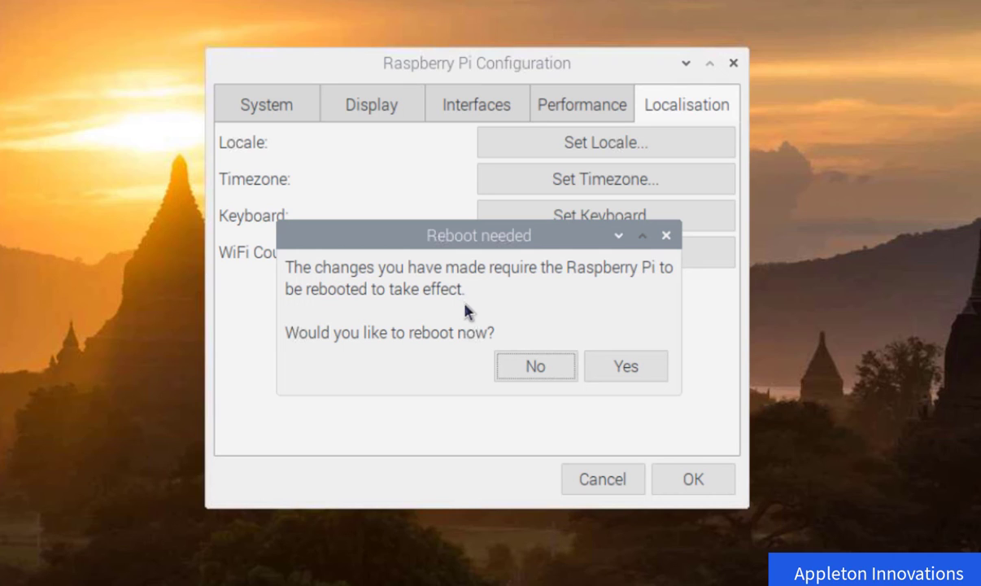
pyautogui.click(625, 366)
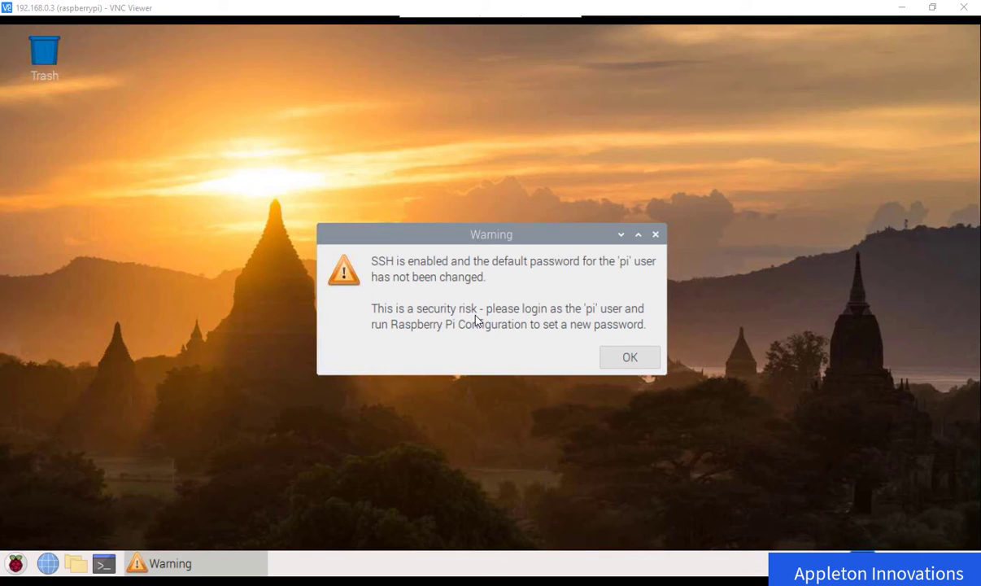
pyautogui.click(640, 364)
pyautogui.click(640, 362)
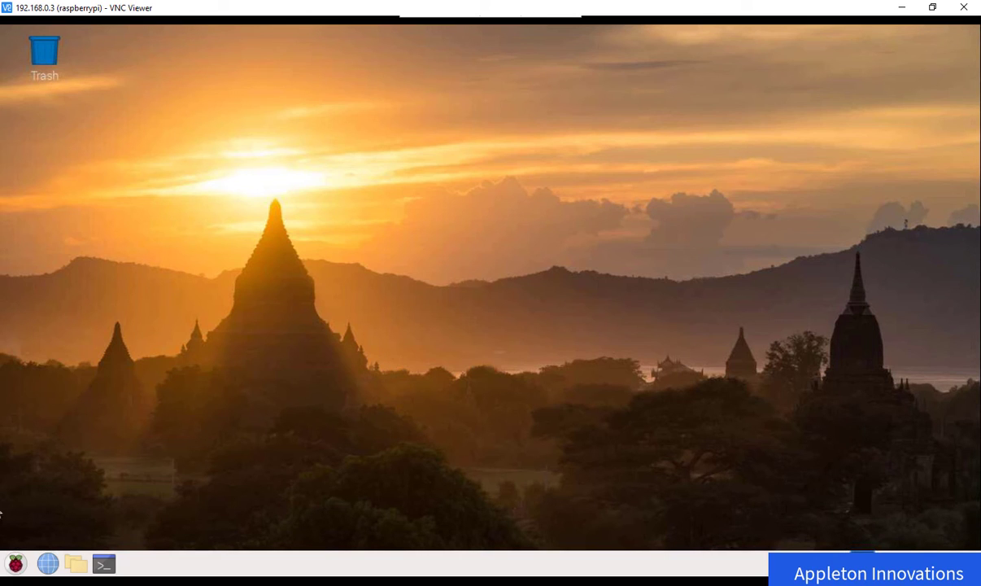
# Reopen Raspberry Pi Configuration to view its System settings, and close it without changes.
pyautogui.click(16, 561)
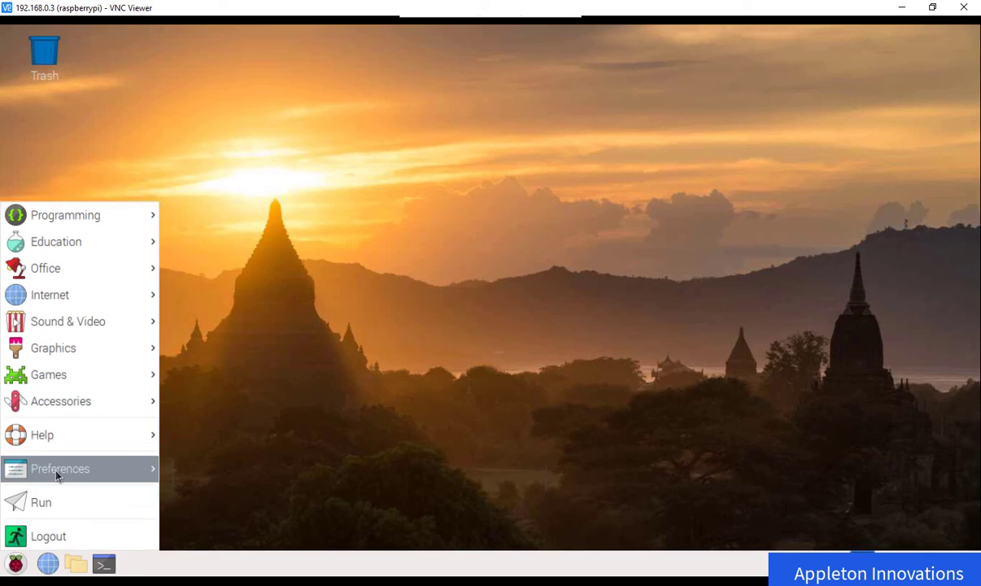
pyautogui.moveTo(56, 475)
pyautogui.click(228, 533)
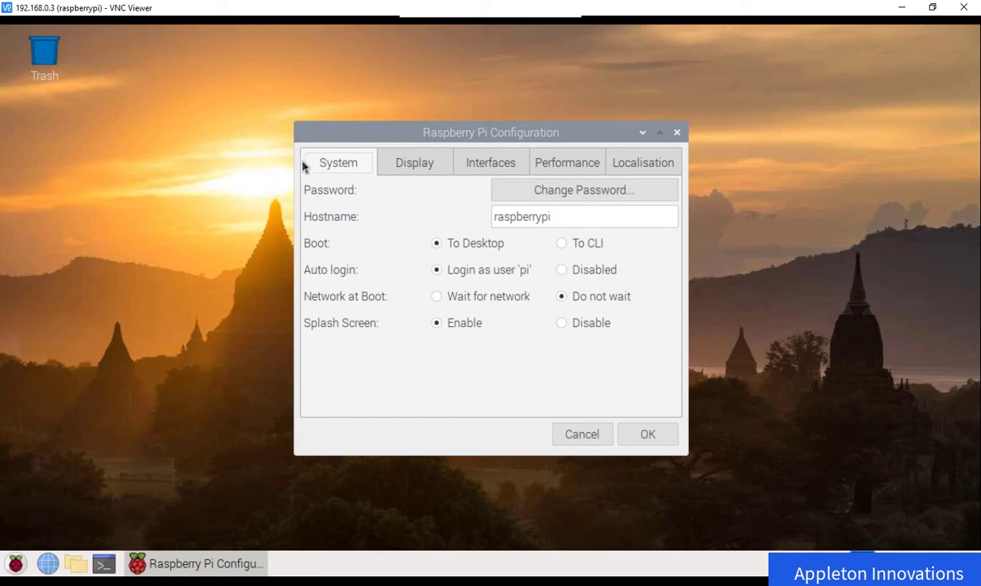
pyautogui.click(678, 132)
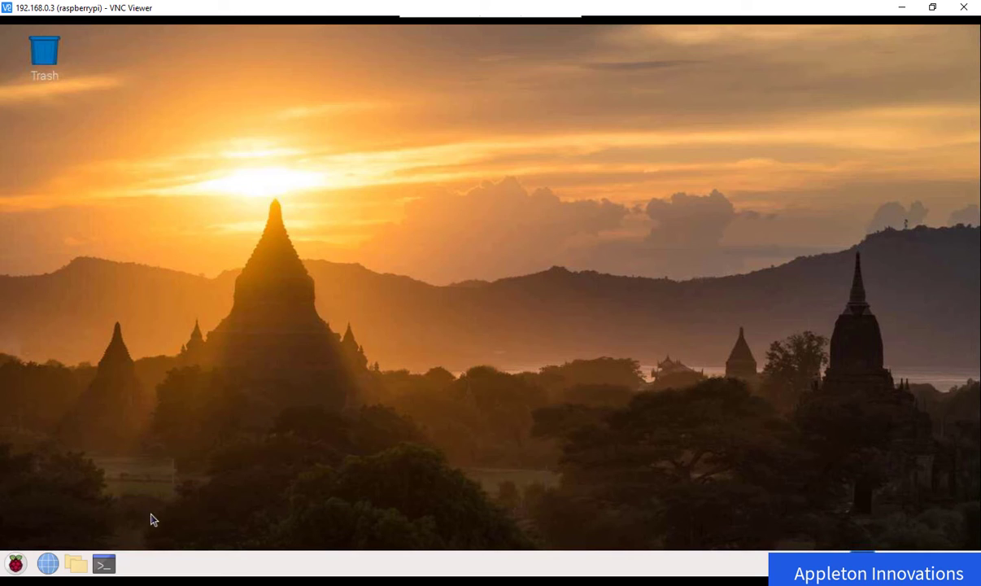
# Open a terminal, maximise its window, and zoom in several times to enlarge the text.
pyautogui.click(108, 565)
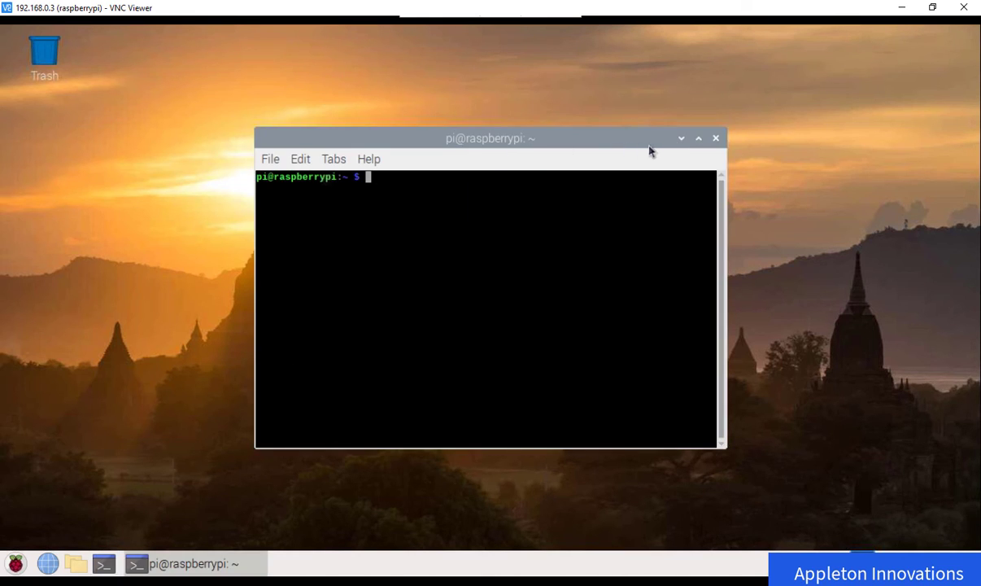
pyautogui.click(698, 138)
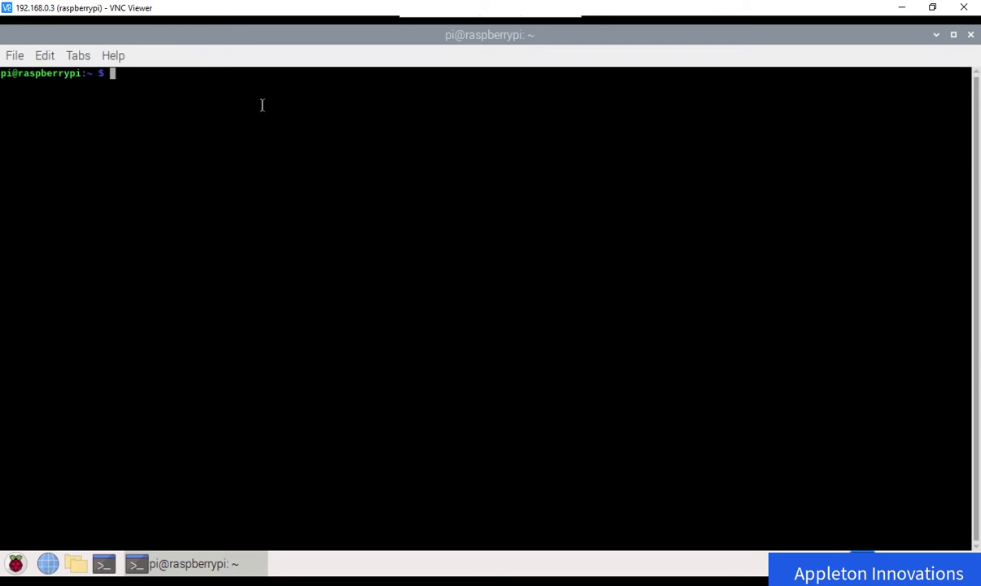
pyautogui.click(47, 58)
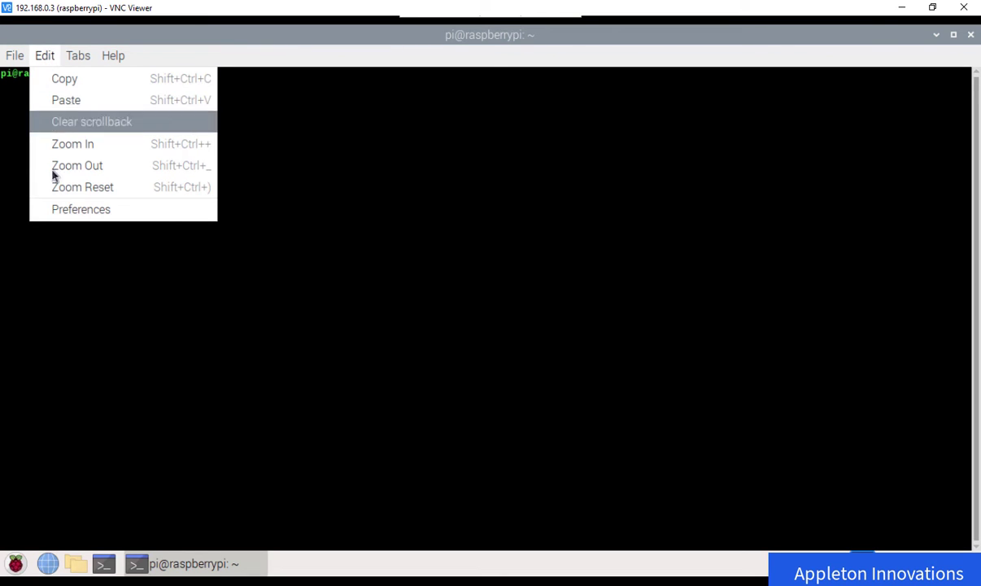
pyautogui.click(74, 142)
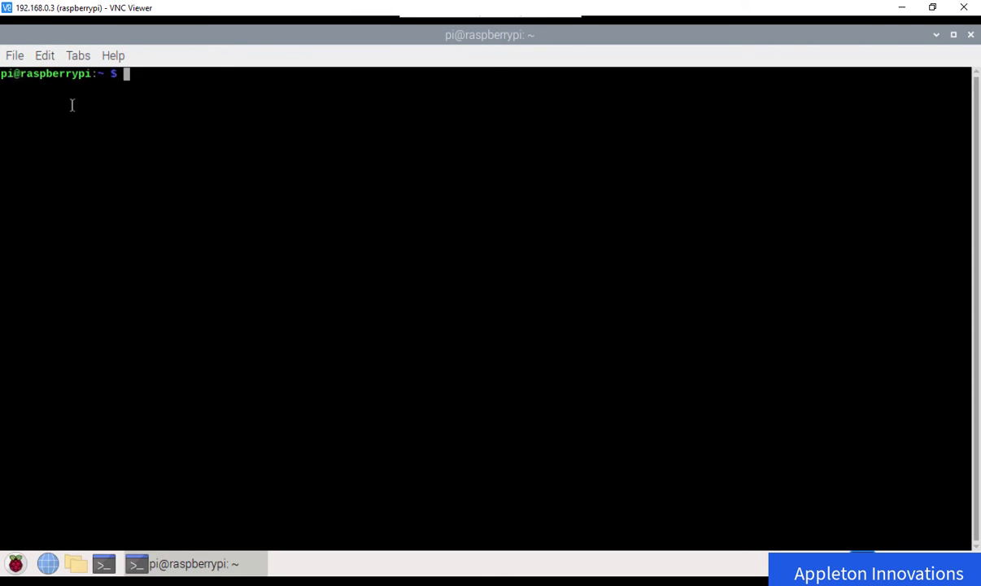
pyautogui.click(45, 57)
pyautogui.click(44, 54)
pyautogui.click(44, 54)
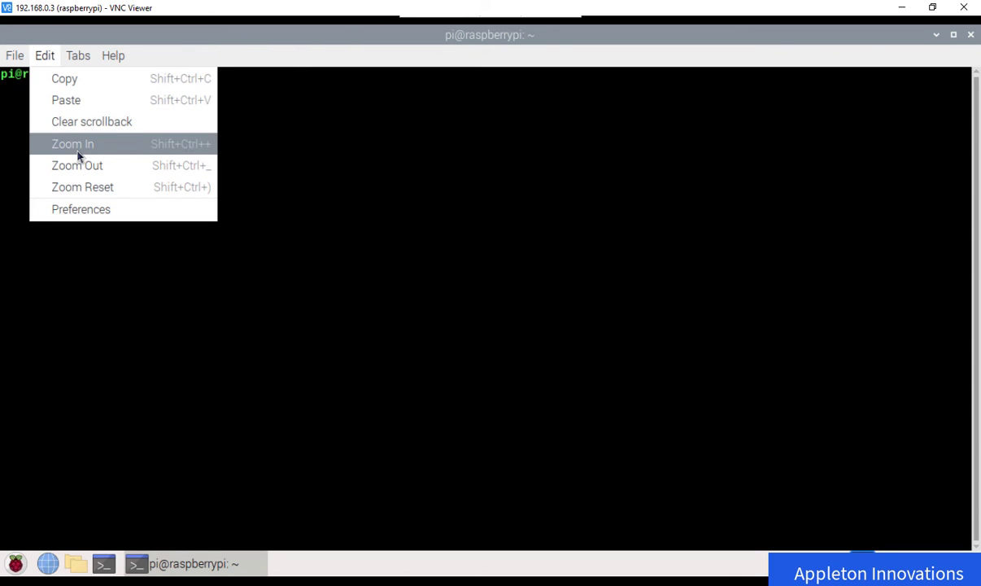
pyautogui.click(75, 146)
pyautogui.hotkey('ctrl', 'shift', '+')
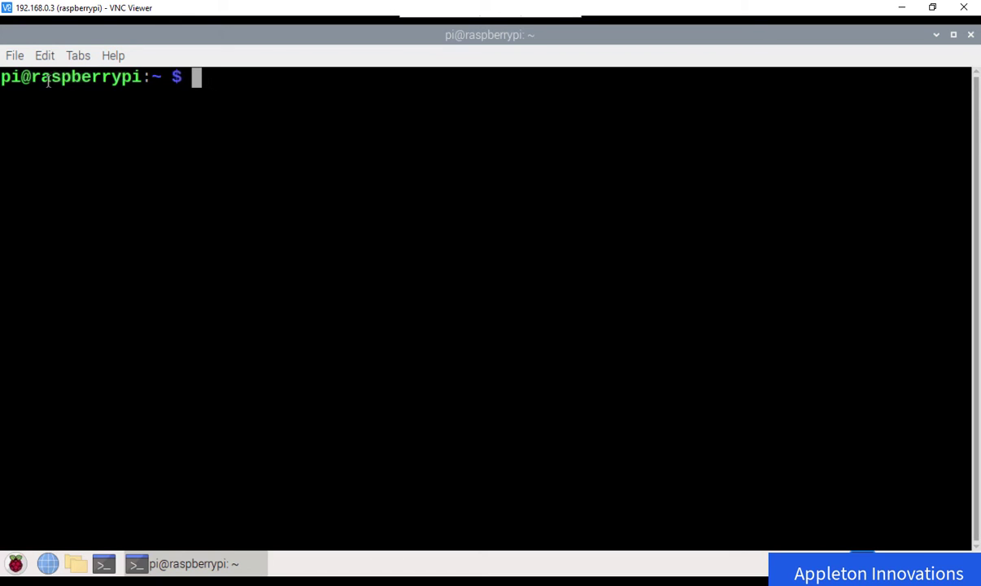
pyautogui.moveTo(5, 76); pyautogui.dragTo(207, 80)
pyautogui.click(208, 80)
pyautogui.write('sudo')
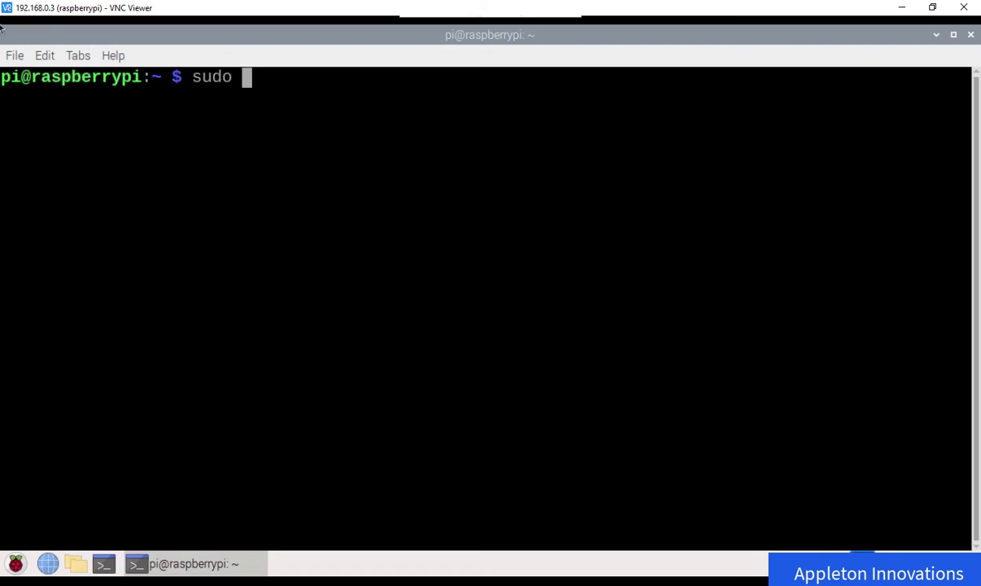
pyautogui.moveTo(20, 77); pyautogui.dragTo(135, 79)
pyautogui.click(86, 75)
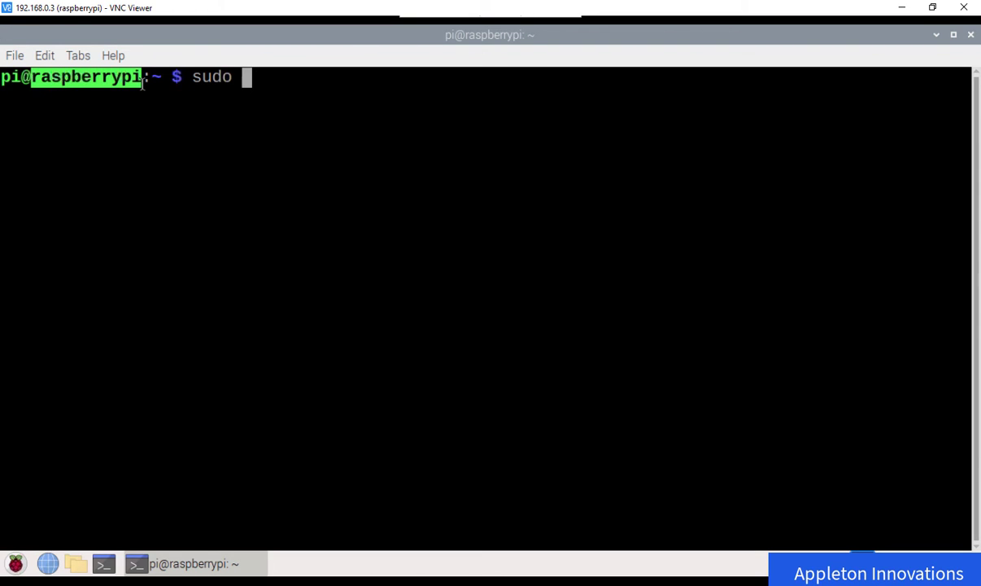
pyautogui.click(12, 77)
pyautogui.moveTo(20, 77); pyautogui.dragTo(2, 78)
pyautogui.click(276, 86)
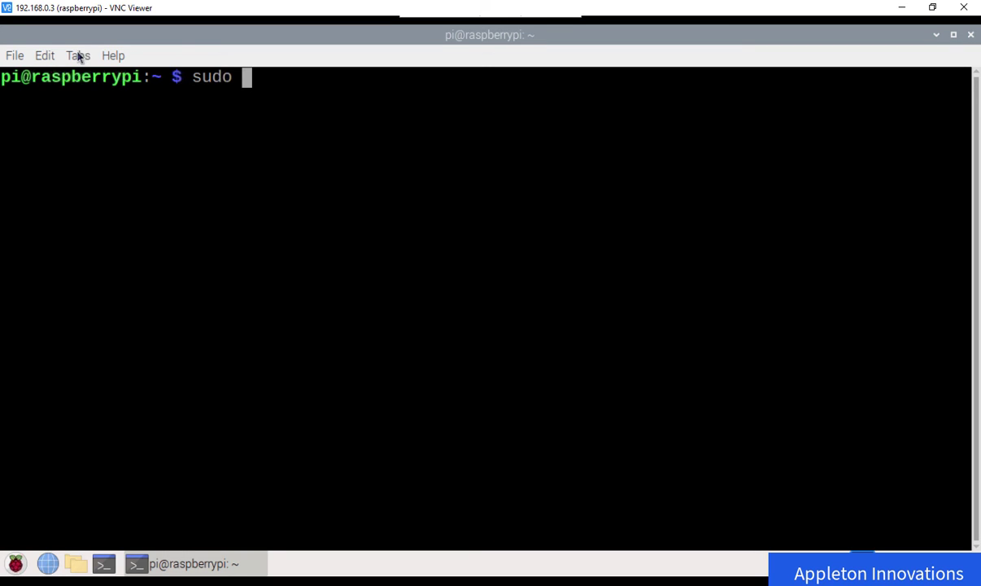
pyautogui.press('BackSpace')
pyautogui.press('BackSpace')
pyautogui.press('BackSpace')
pyautogui.press('BackSpace')
pyautogui.press('BackSpace')
# Try to run raspi-config without sudo, and examine the message it returns.
pyautogui.write('ras')
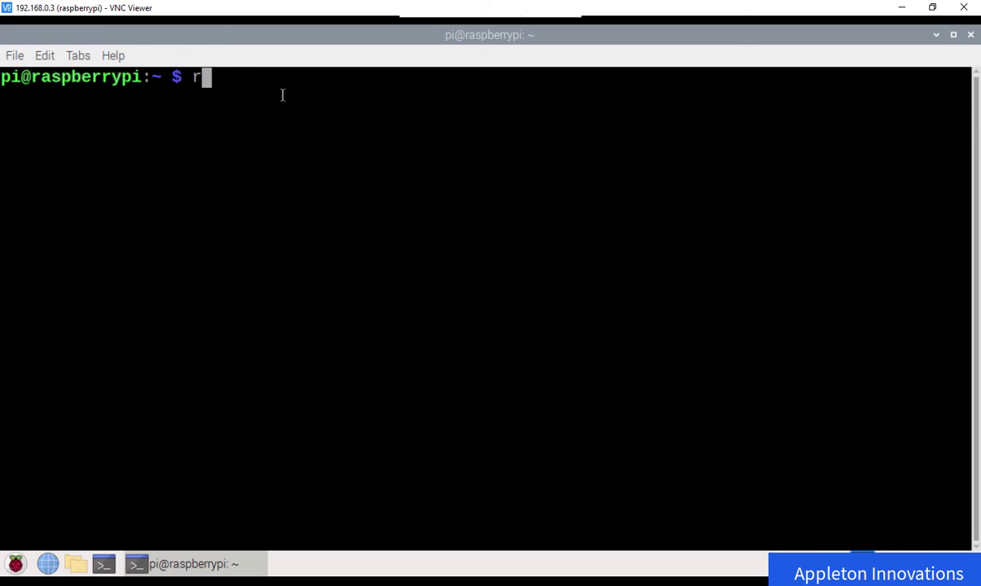
pyautogui.write('pi')
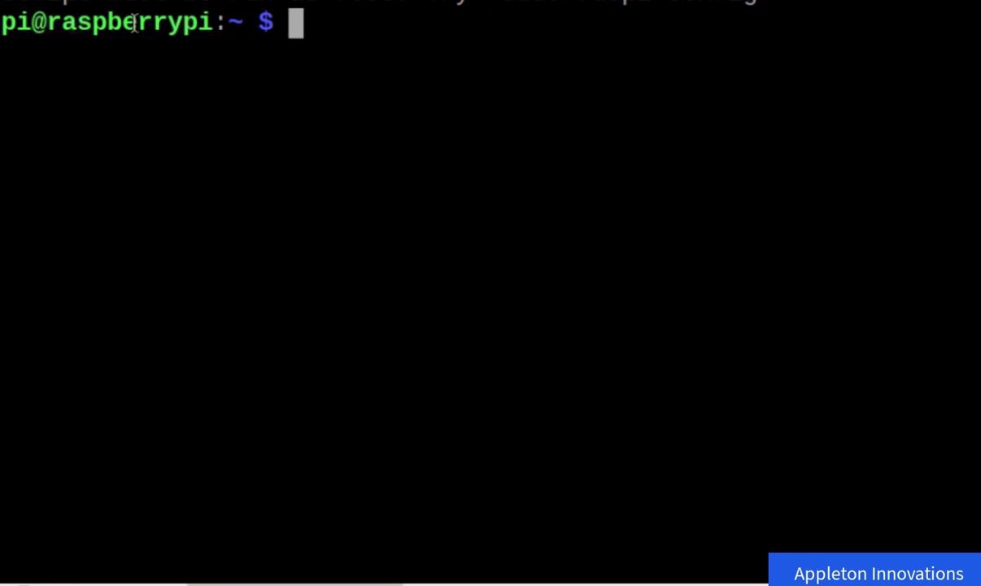
pyautogui.moveTo(104, 3); pyautogui.dragTo(304, 2)
pyautogui.click(411, 3)
pyautogui.moveTo(403, 4); pyautogui.dragTo(572, 3)
pyautogui.click(575, 3)
# Run sudo raspi-config in the terminal to start the Raspberry Pi Software Configuration Tool.
pyautogui.write('sud')
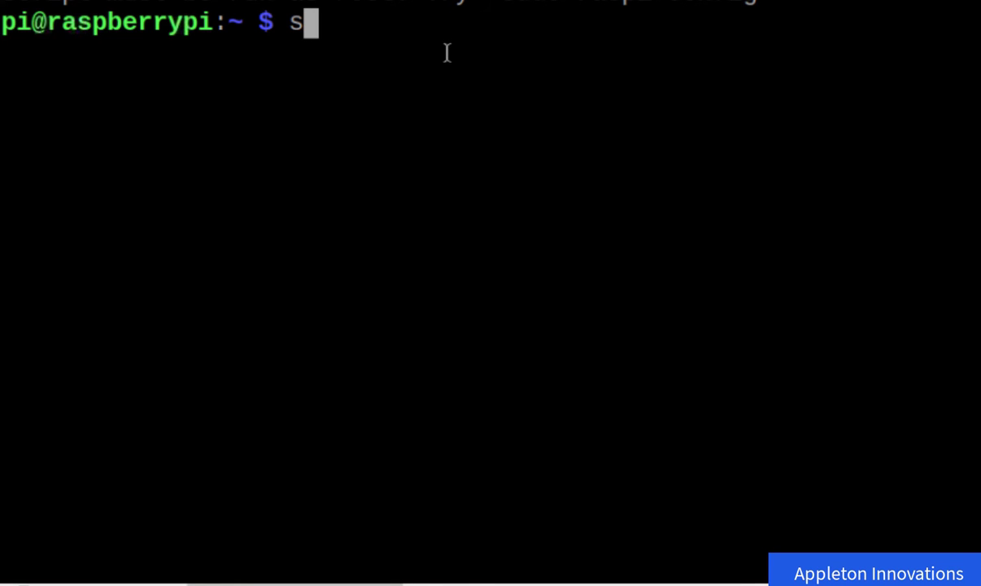
pyautogui.write('o')
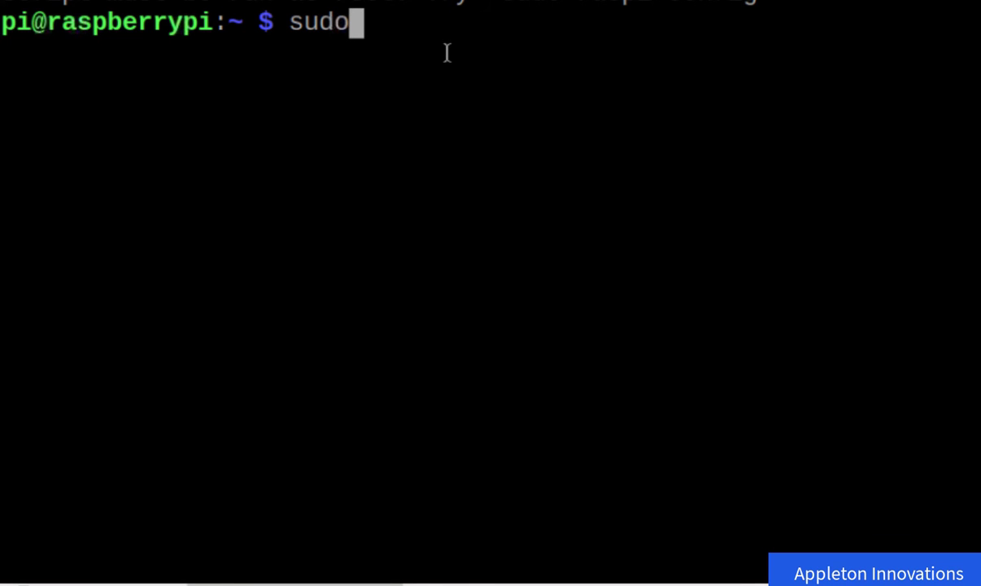
pyautogui.write(' raspi')
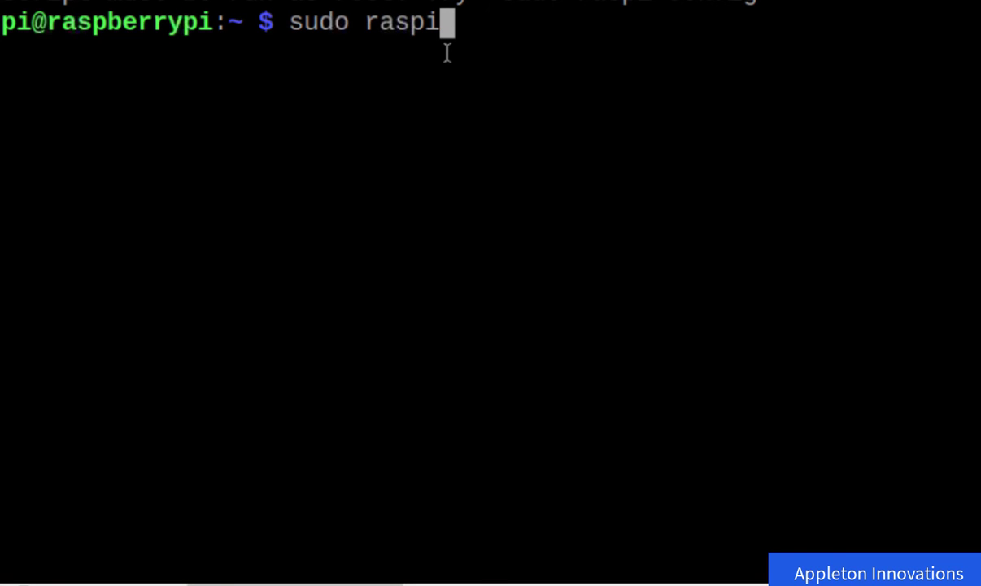
pyautogui.write('-c')
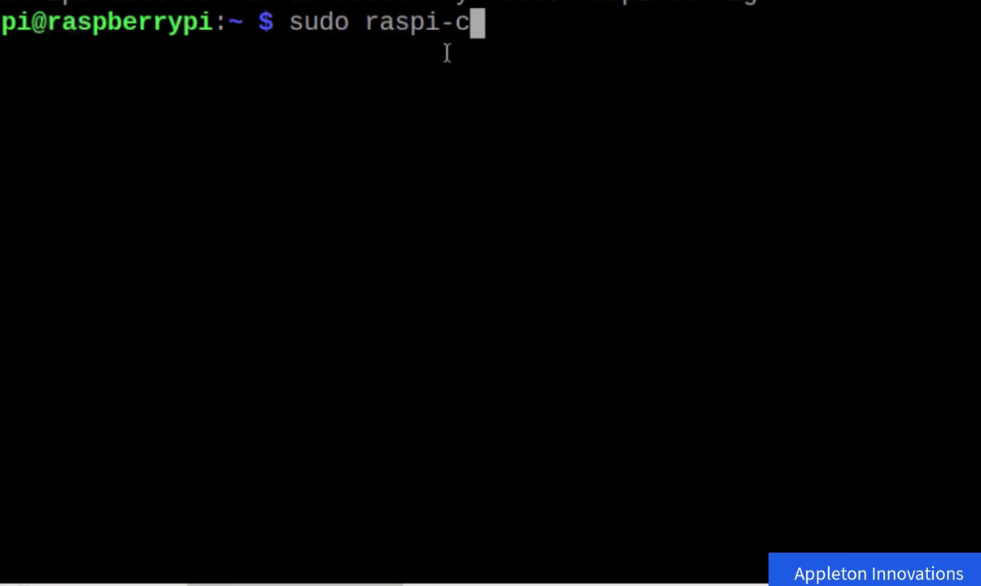
pyautogui.write('onfig')
pyautogui.press('Return')
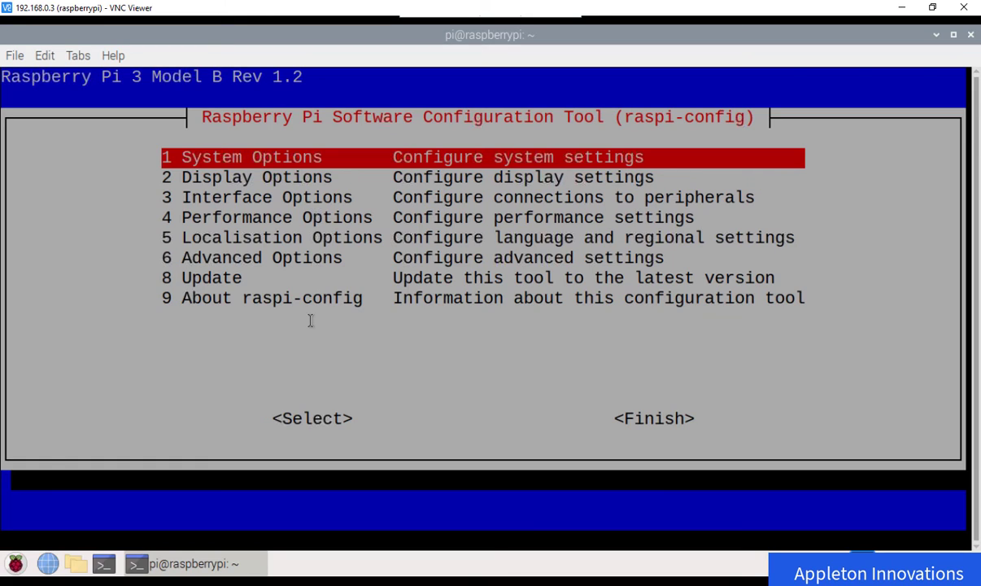
# Look through the main raspi-config options, read the About raspi-config information, and return to the main list.
pyautogui.press('Down')
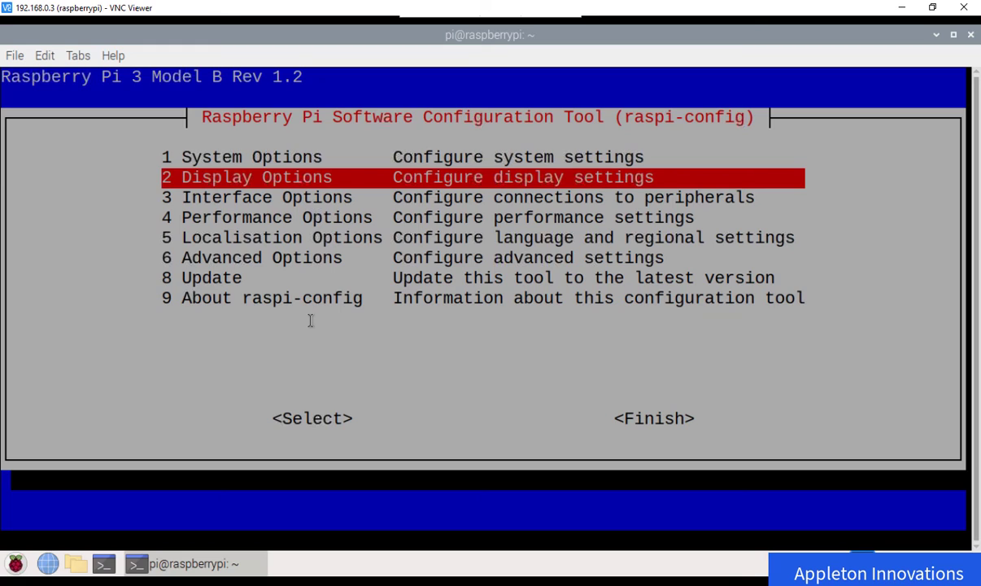
pyautogui.press('Down')
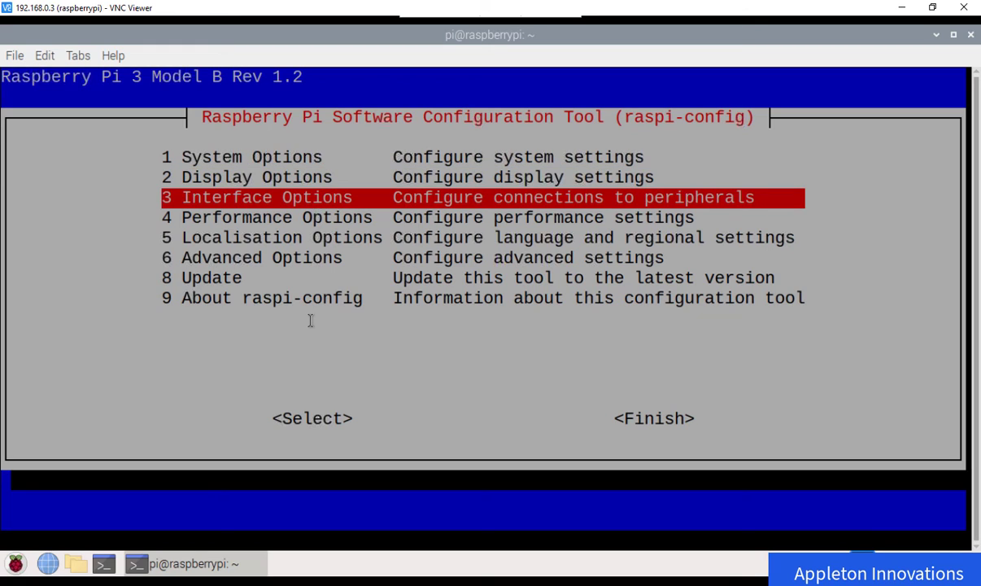
pyautogui.press('Down')
pyautogui.press('Down')
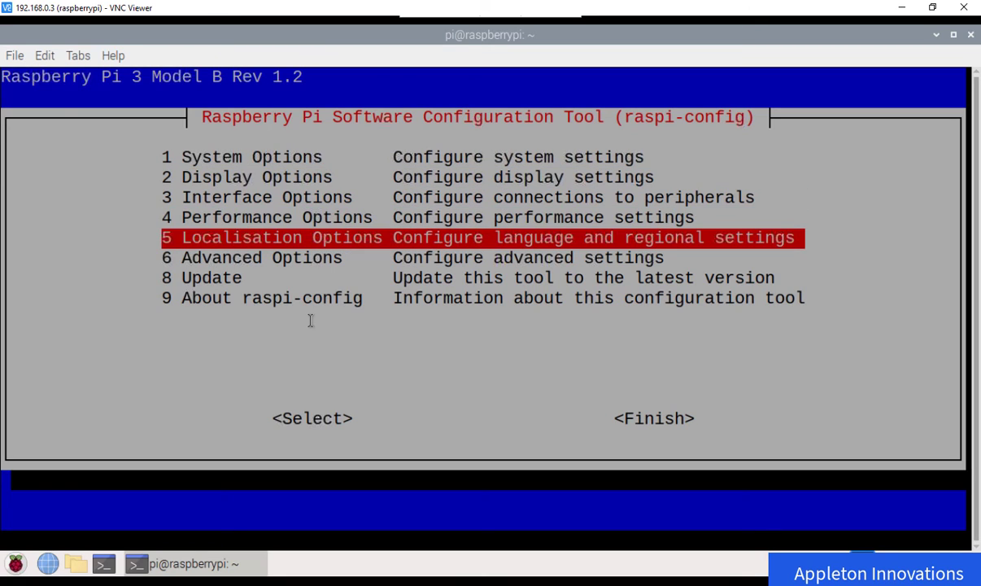
pyautogui.press('Down')
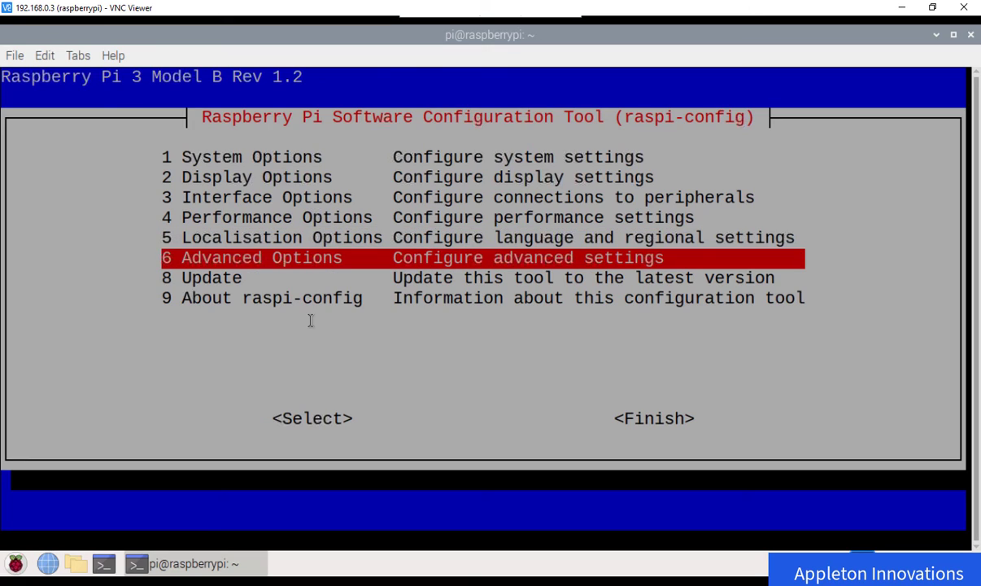
pyautogui.press('Down')
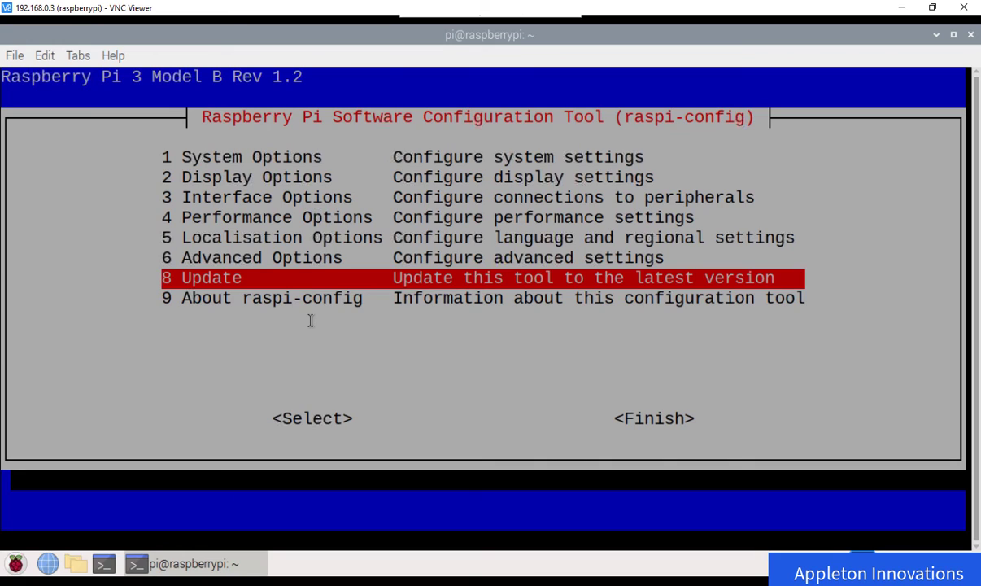
pyautogui.press('Down')
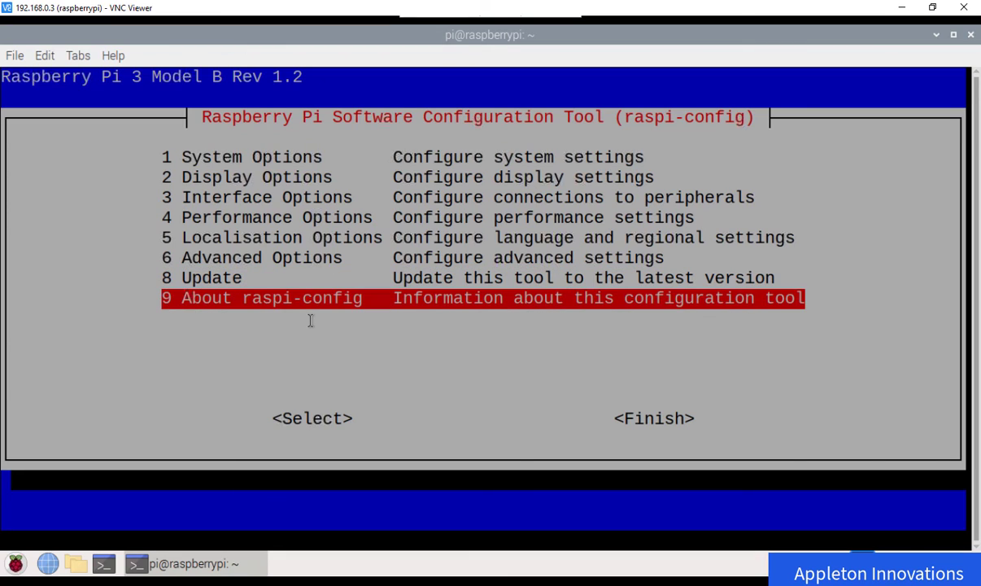
pyautogui.press('Return')
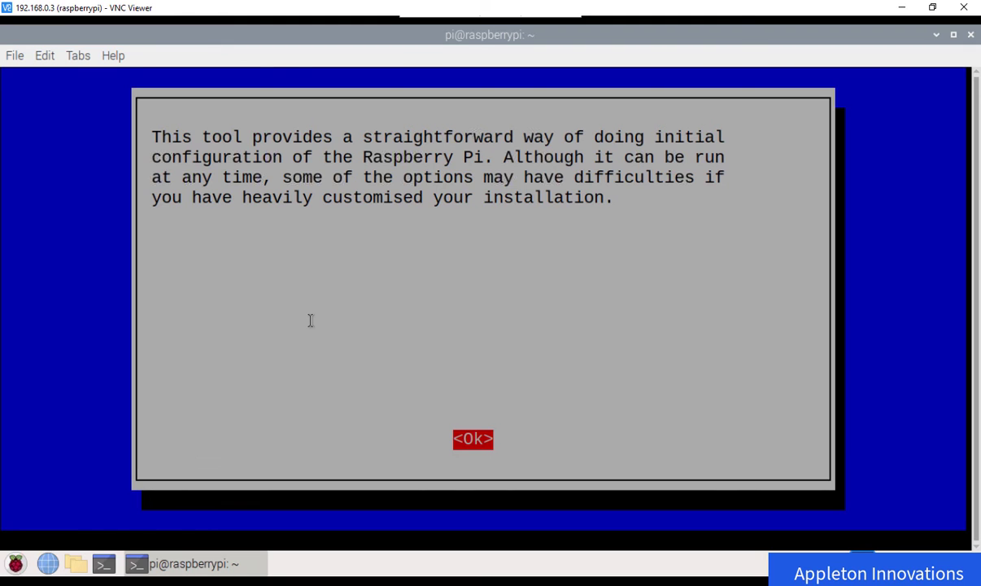
pyautogui.press('Return')
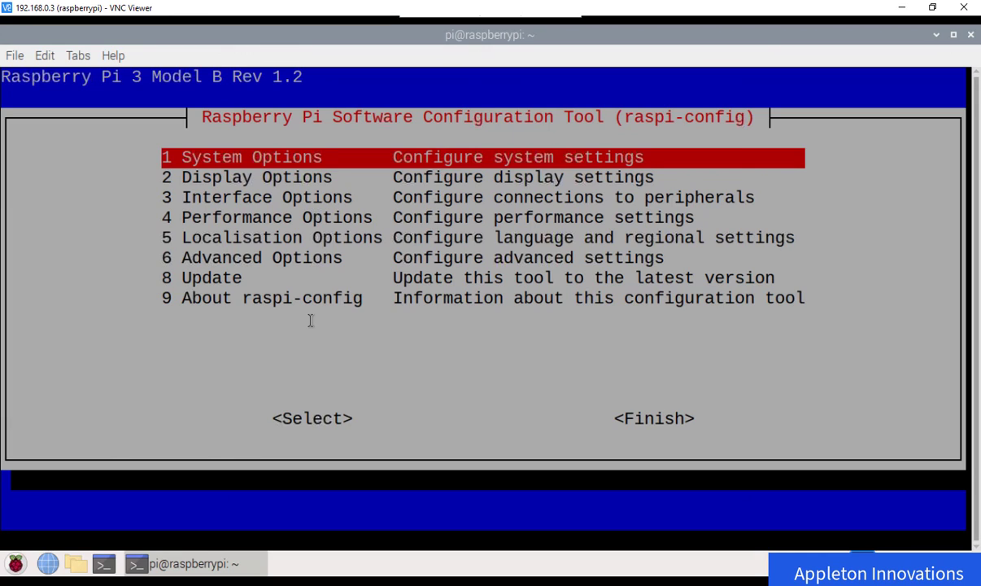
# Open the Interface Options and review the available interfaces from Camera through Remote GPIO.
pyautogui.press('Down')
pyautogui.press('Down')
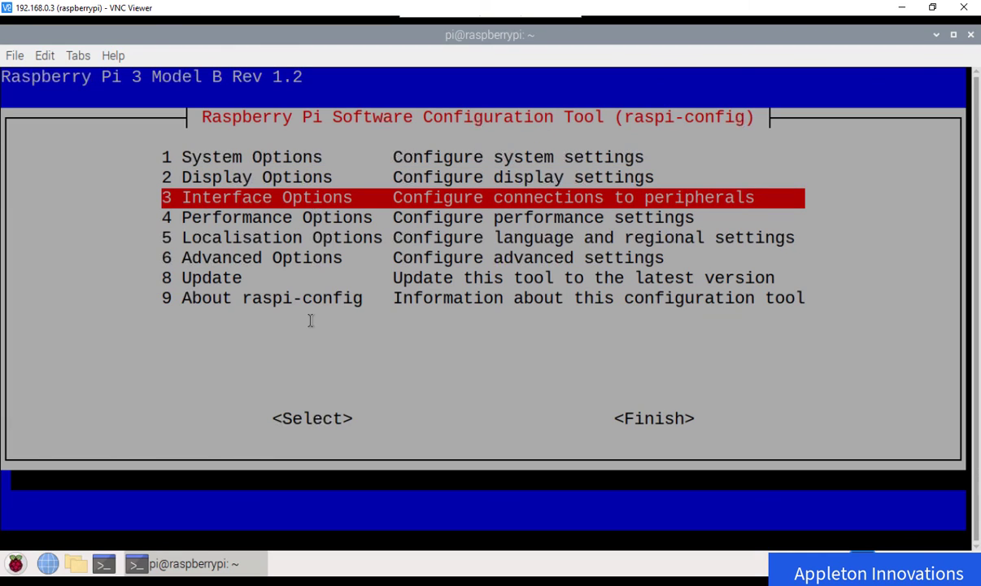
pyautogui.press('Return')
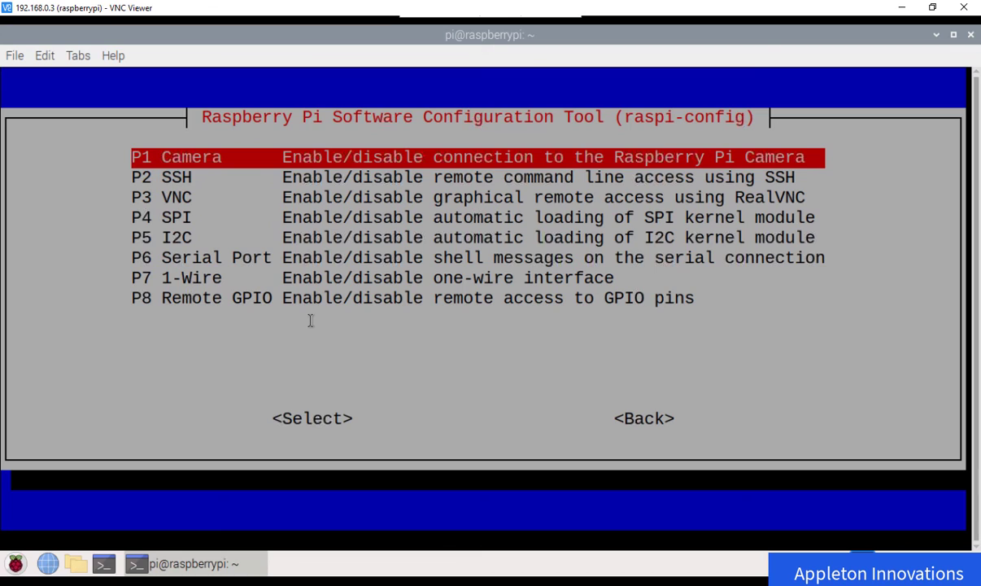
pyautogui.press('Down')
pyautogui.press('Down')
pyautogui.press('Down')
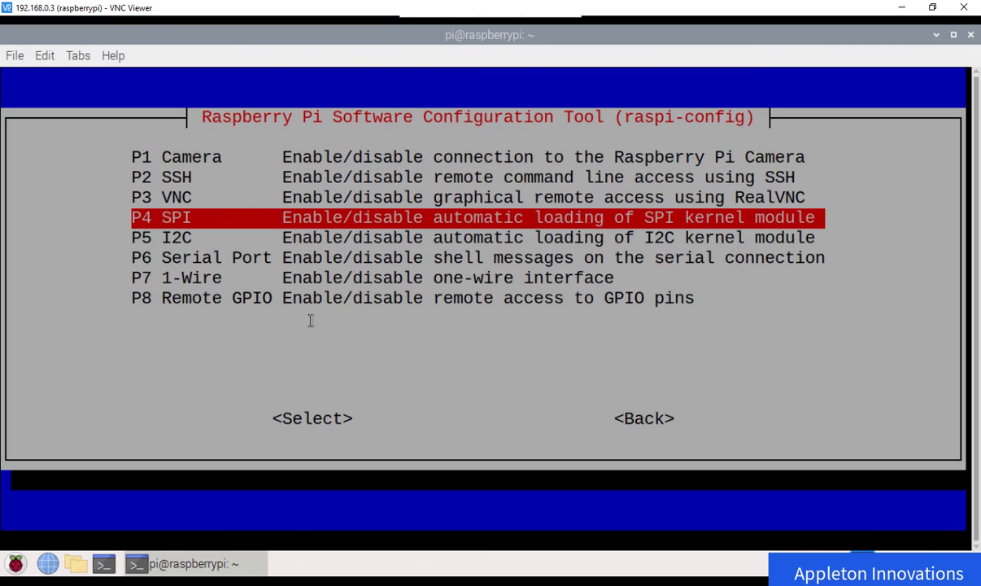
pyautogui.press('Down')
pyautogui.press('Down')
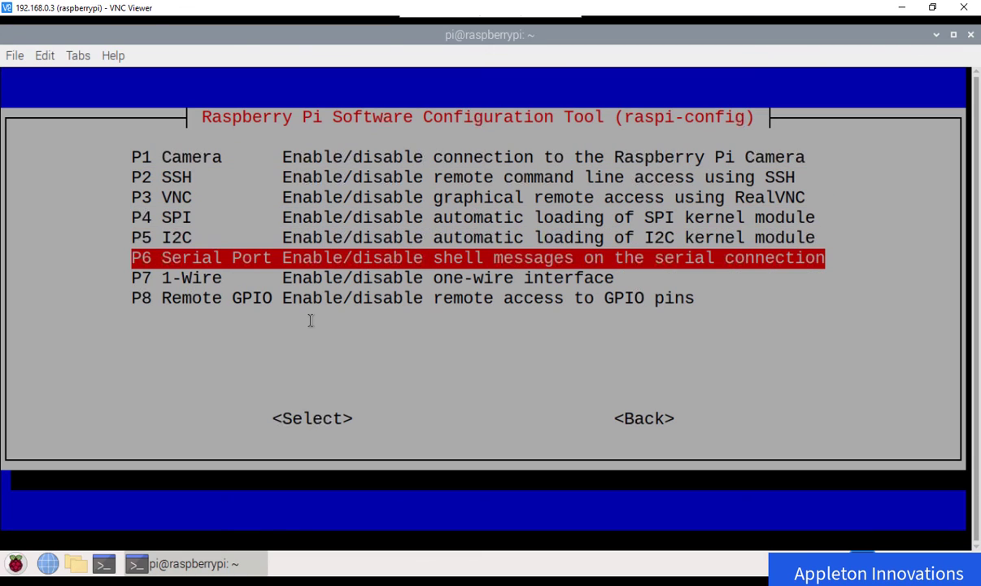
pyautogui.press('Down')
pyautogui.press('Down')
pyautogui.press('Up')
pyautogui.press('Up')
pyautogui.press('Up')
pyautogui.press('Up')
pyautogui.press('Up')
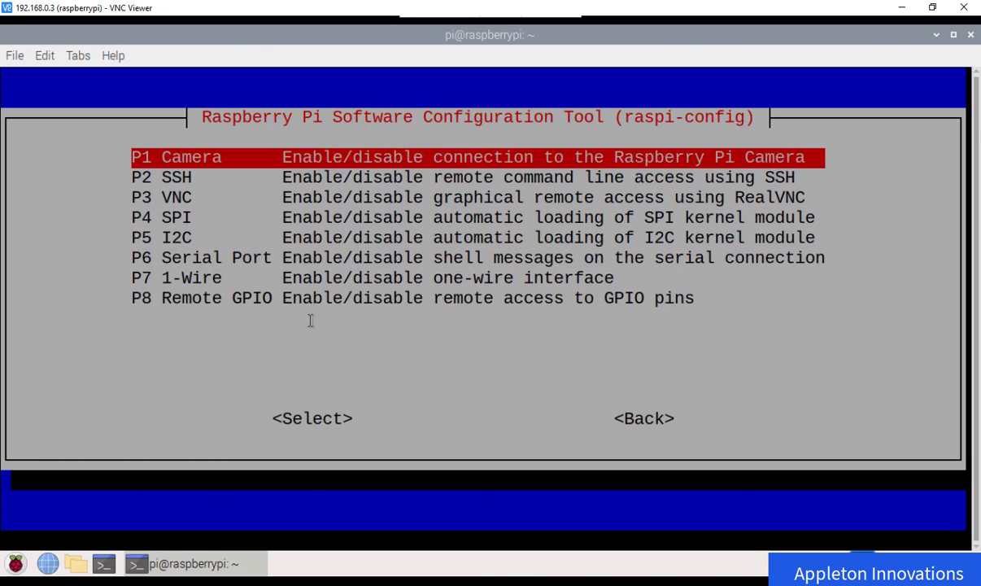
# Enable the Raspberry Pi camera interface and acknowledge the change to return to the main list.
pyautogui.press('Return')
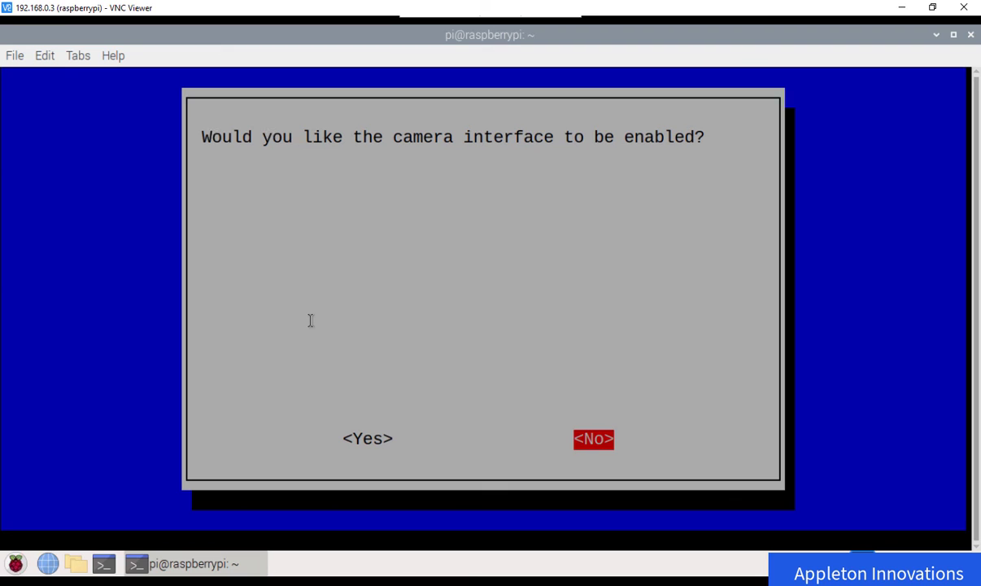
pyautogui.press('Left')
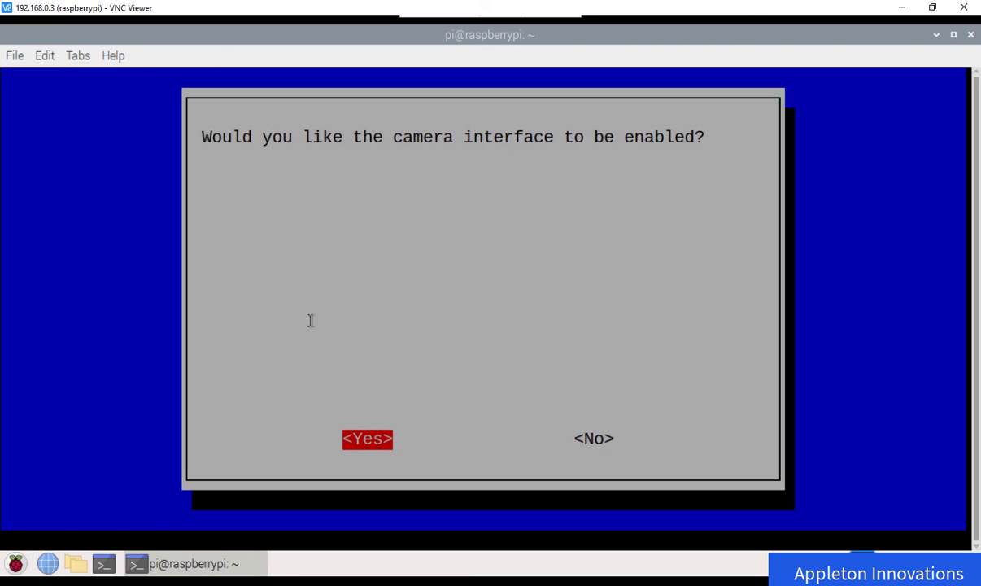
pyautogui.press('Return')
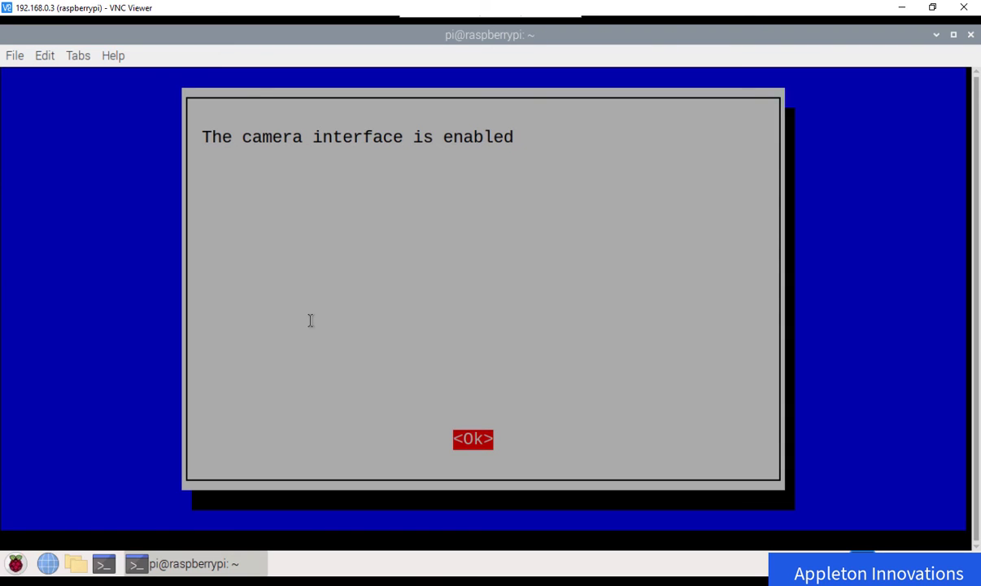
pyautogui.press('Return')
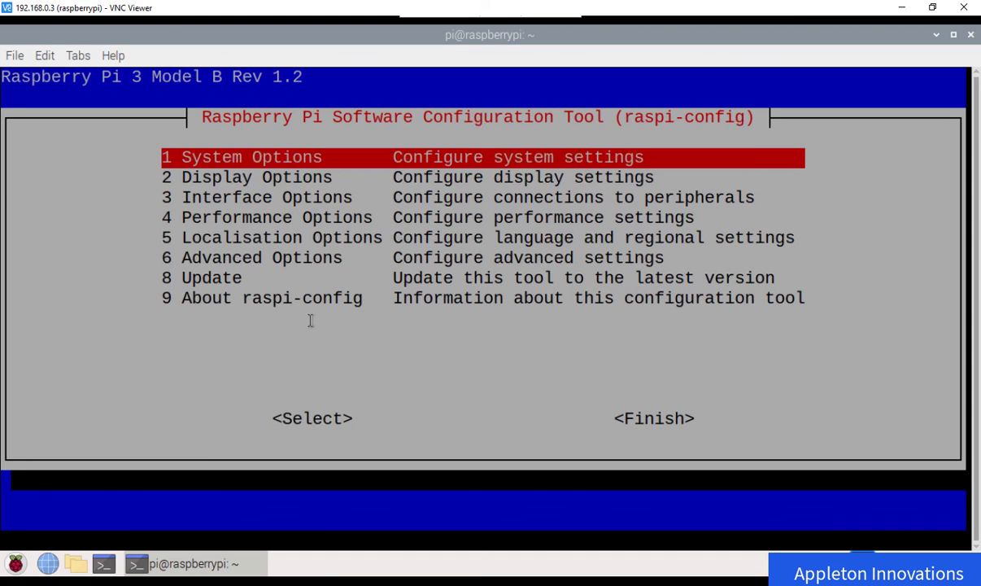
# Finish the raspi-config session and agree to reboot the Raspberry Pi now.
pyautogui.press('Down')
pyautogui.press('Down')
pyautogui.press('Down')
pyautogui.press('Down')
pyautogui.press('Down')
pyautogui.press('Down')
pyautogui.press('Down')
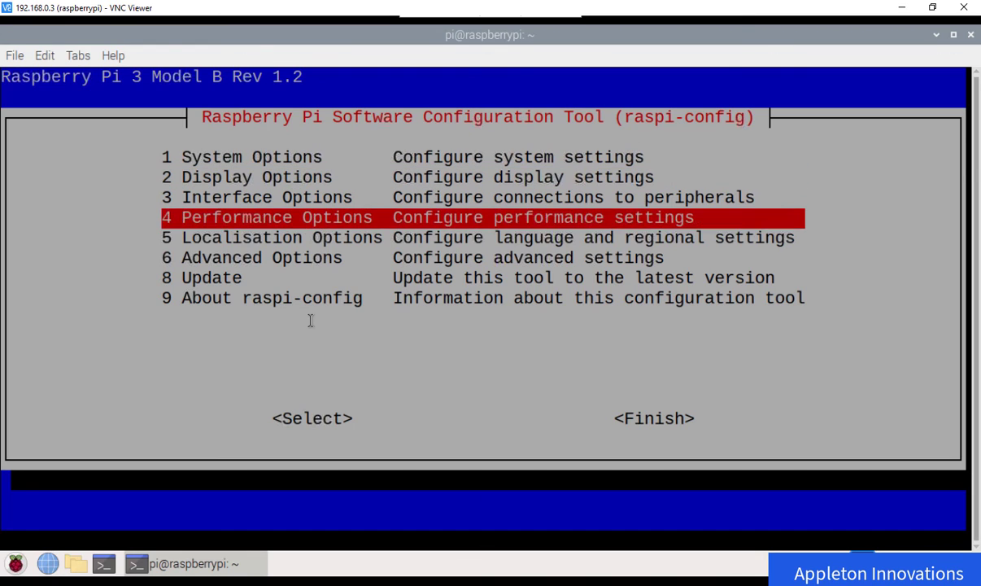
pyautogui.press('Tab')
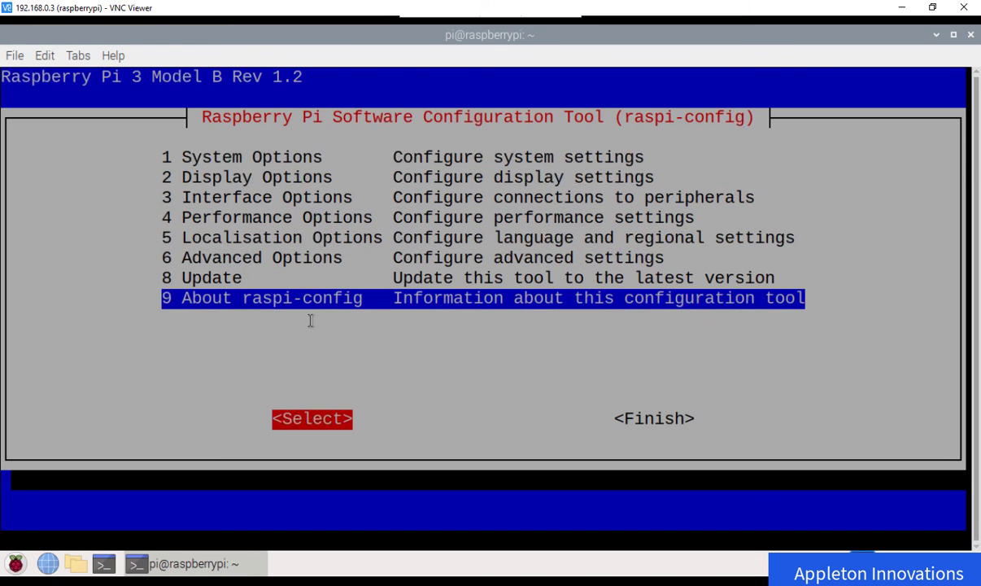
pyautogui.press('Tab')
pyautogui.press('Return')
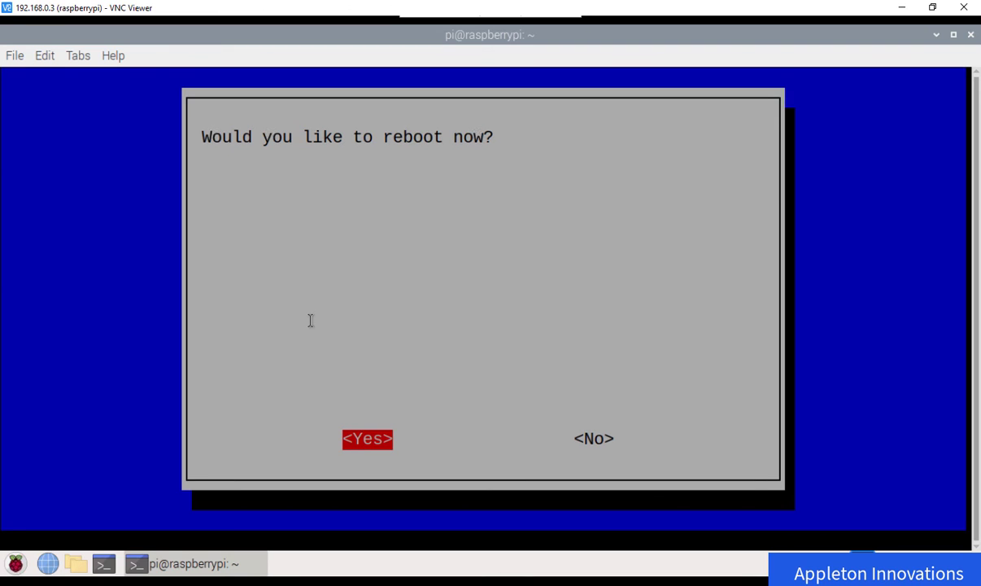
pyautogui.press('Return')
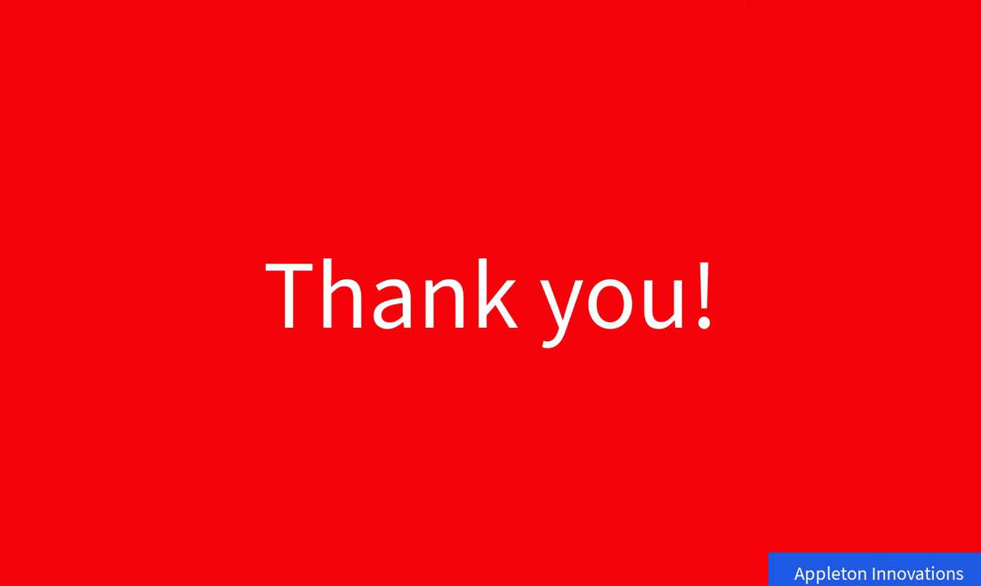